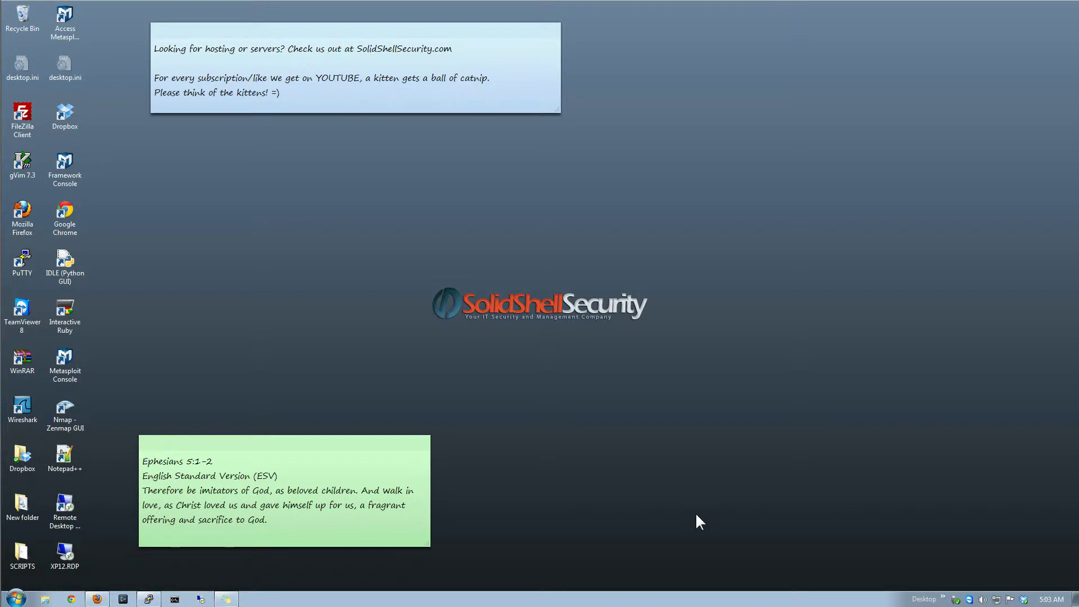
# Step: Copy the cmq.tgz download link from the ConfigServer Mail Queues page in Firefox
pyautogui.click(97, 600)
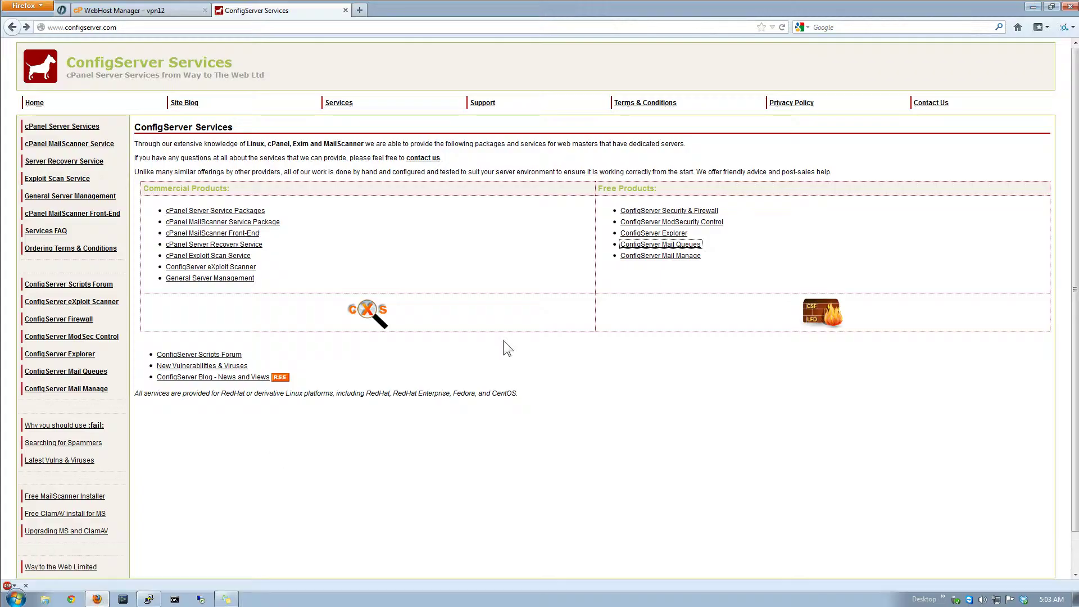
pyautogui.click(691, 249)
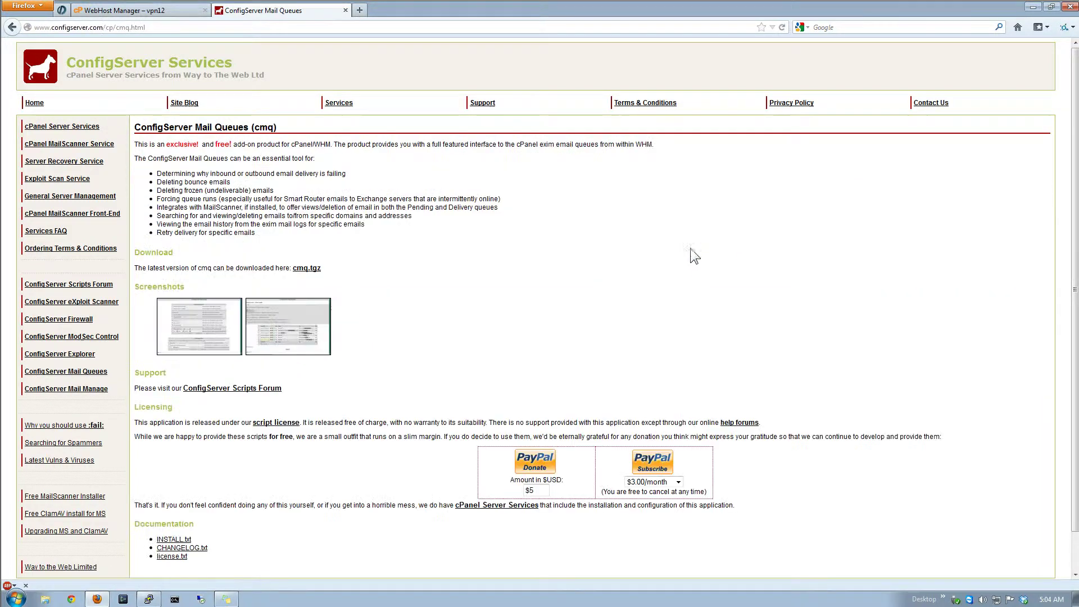
pyautogui.rightClick(315, 271)
pyautogui.click(362, 335)
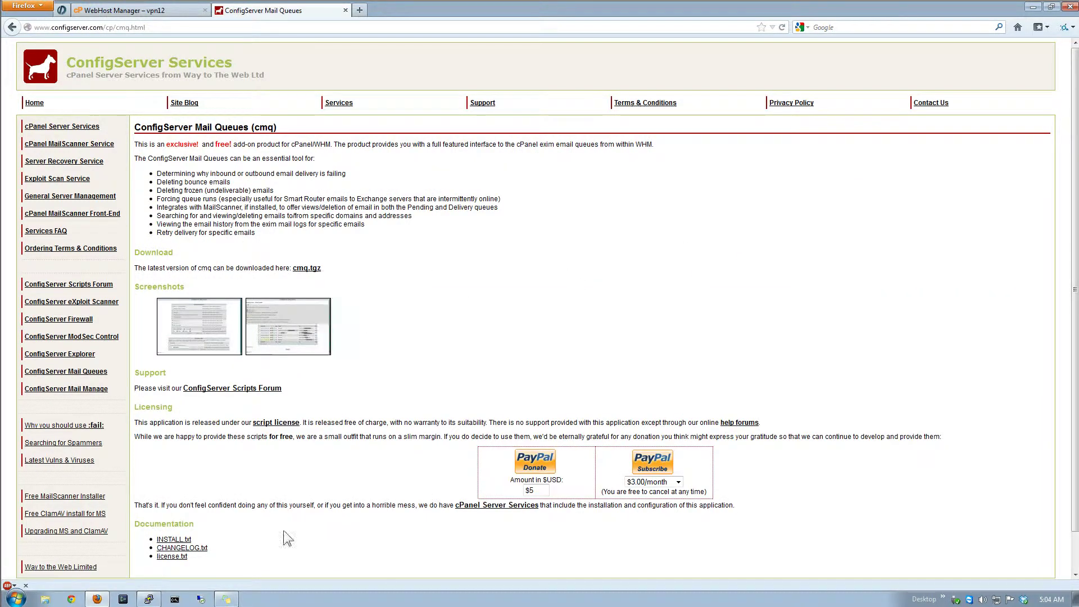
# Step: In PuTTY, download cmq.tgz with wget using the copied link
pyautogui.click(149, 599)
pyautogui.write('wget')
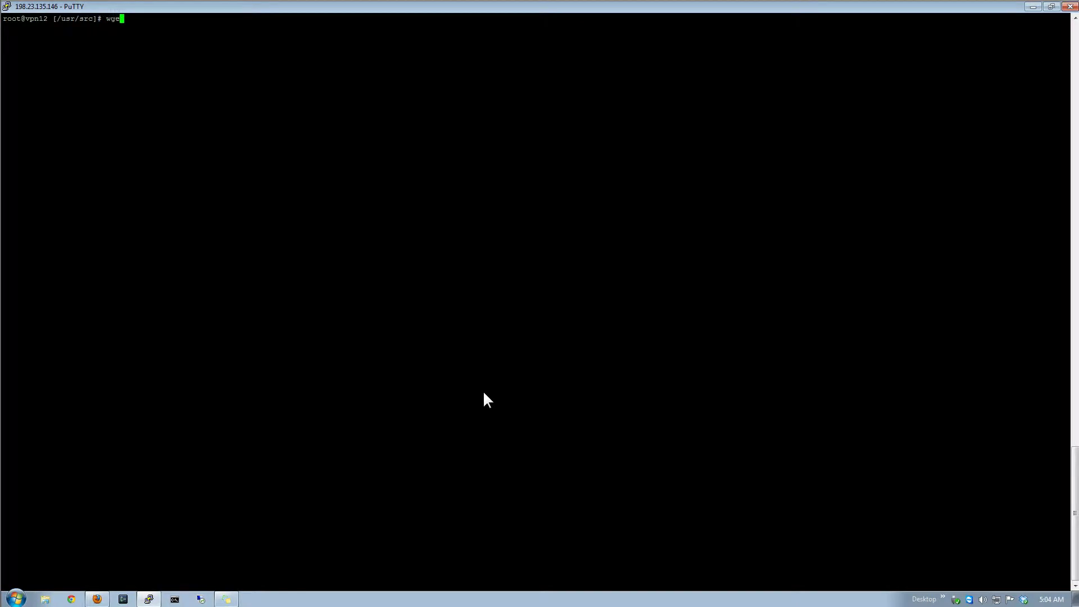
pyautogui.rightClick(484, 393)
pyautogui.press('Return')
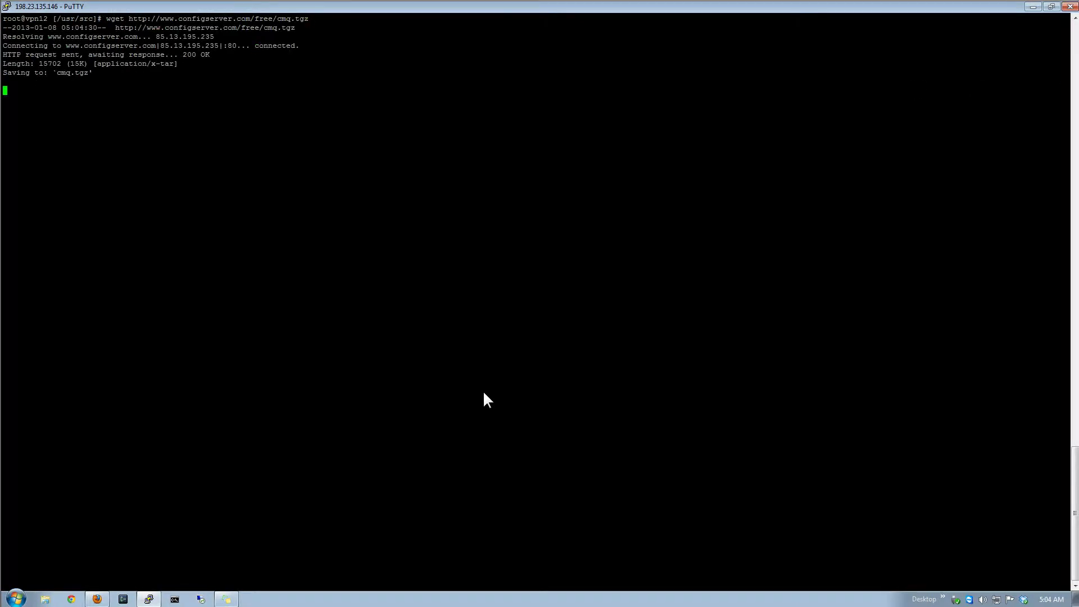
# Step: Extract cmq.tgz with tar -zxf, enter the cmq folder and run ./install.sh
pyautogui.write('ta')
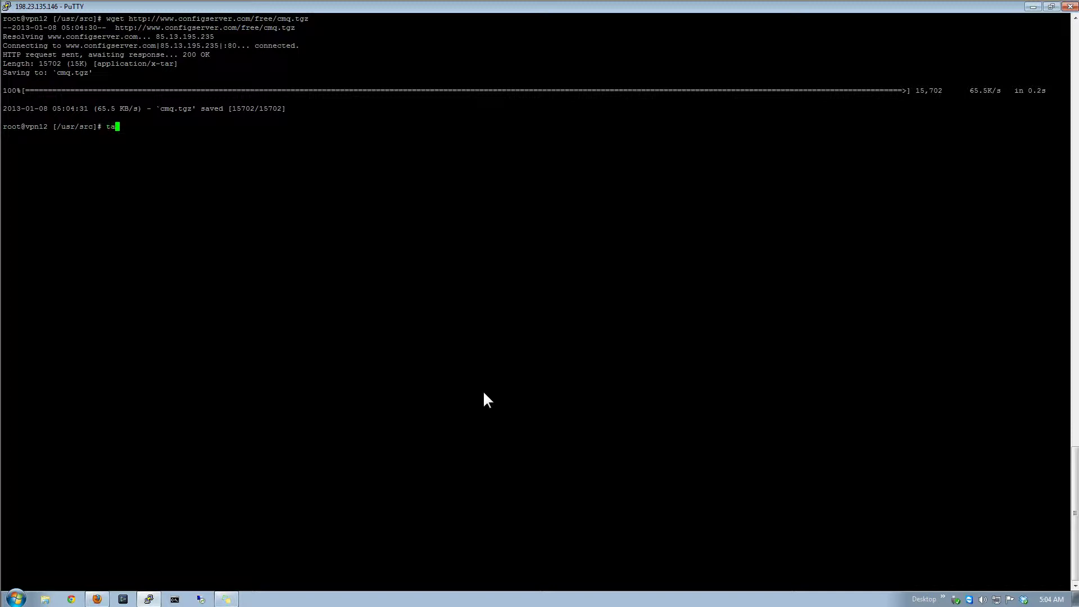
pyautogui.write('r -zxf')
pyautogui.rightClick(190, 127)
pyautogui.press('Return')
pyautogui.write('cd cmq*')
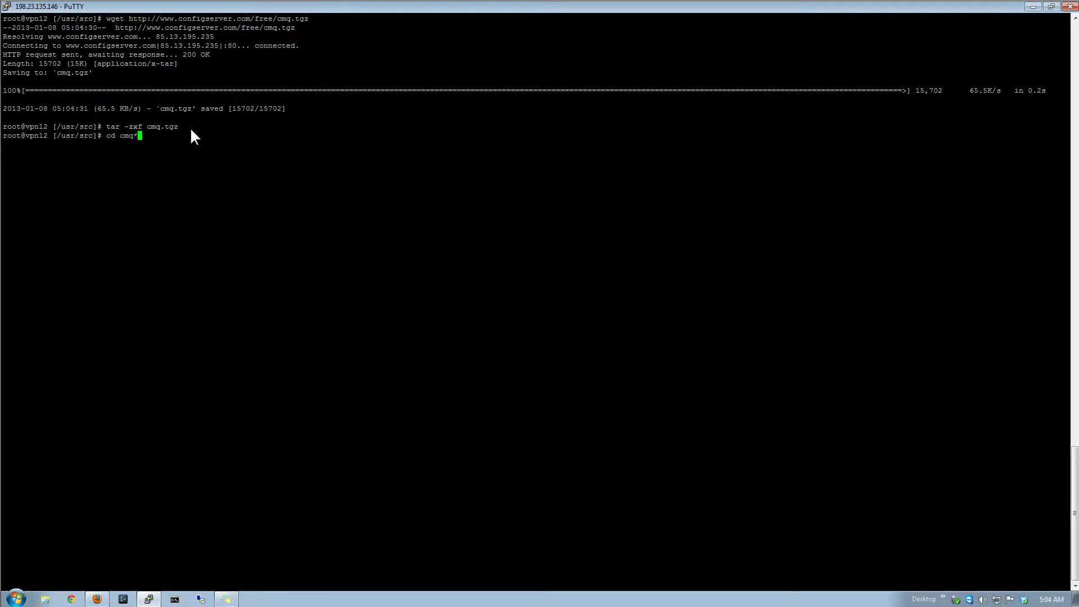
pyautogui.press('Return')
pyautogui.write('./insta')
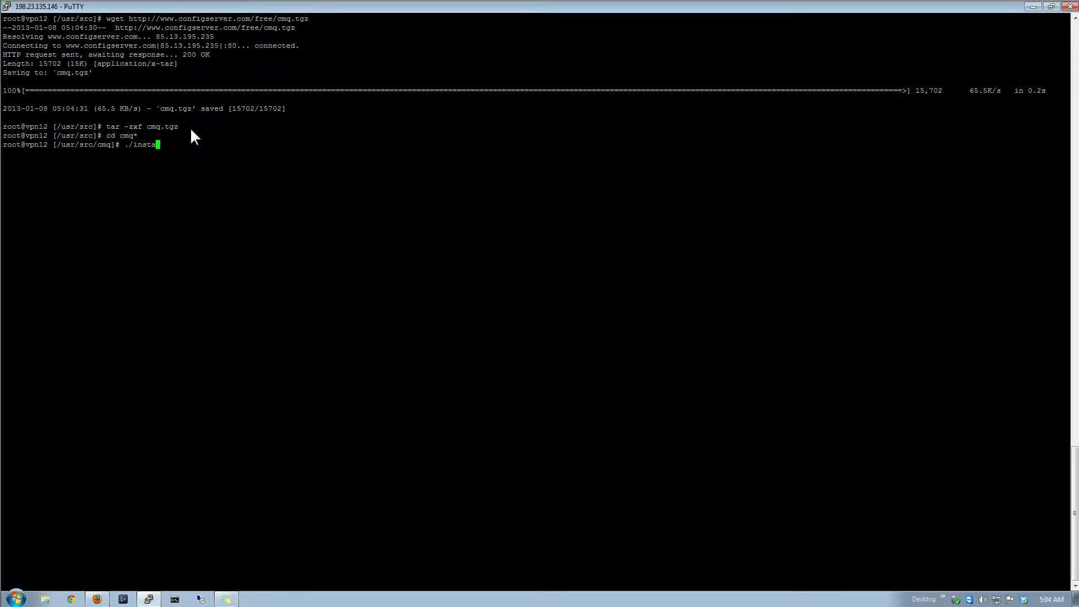
pyautogui.write('ll.sh')
pyautogui.press('Return')
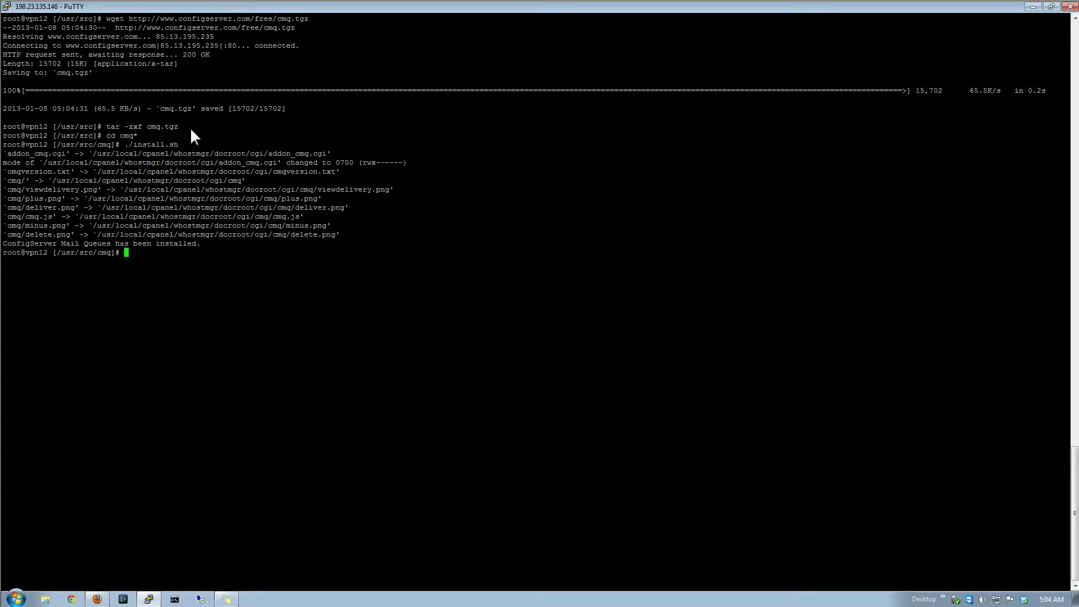
# Step: Open the ConfigServer Mail Queues plugin from WHM's Plugins page
pyautogui.click(96, 599)
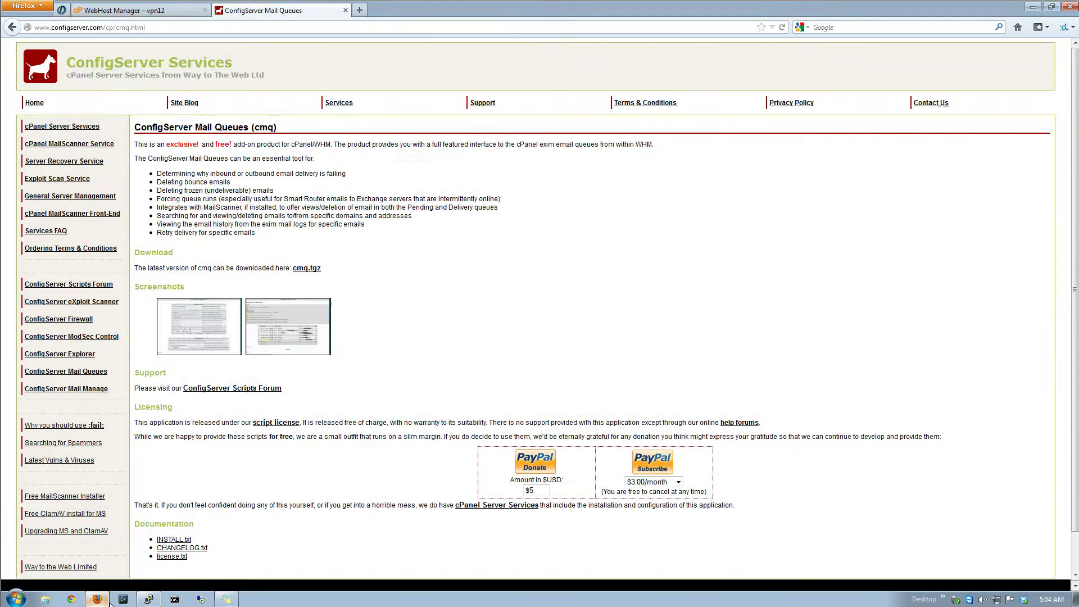
pyautogui.click(157, 10)
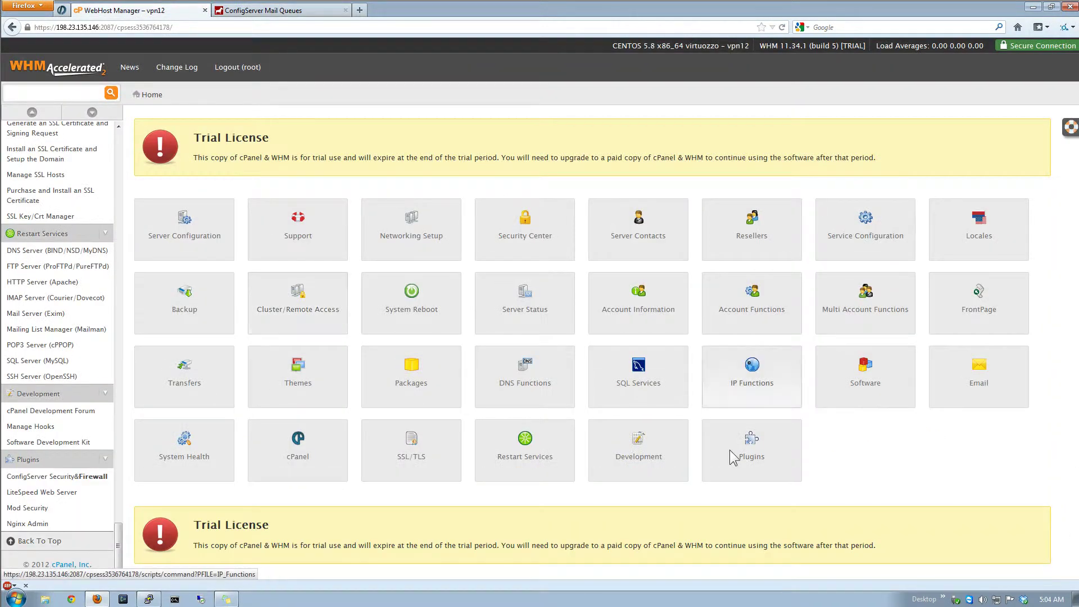
pyautogui.click(729, 450)
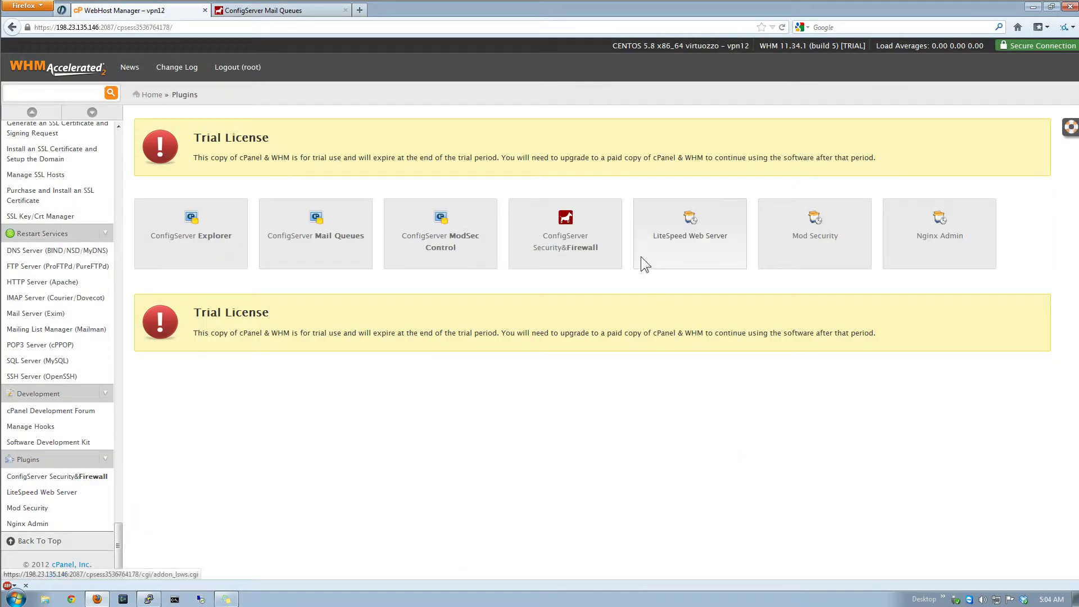
pyautogui.click(315, 222)
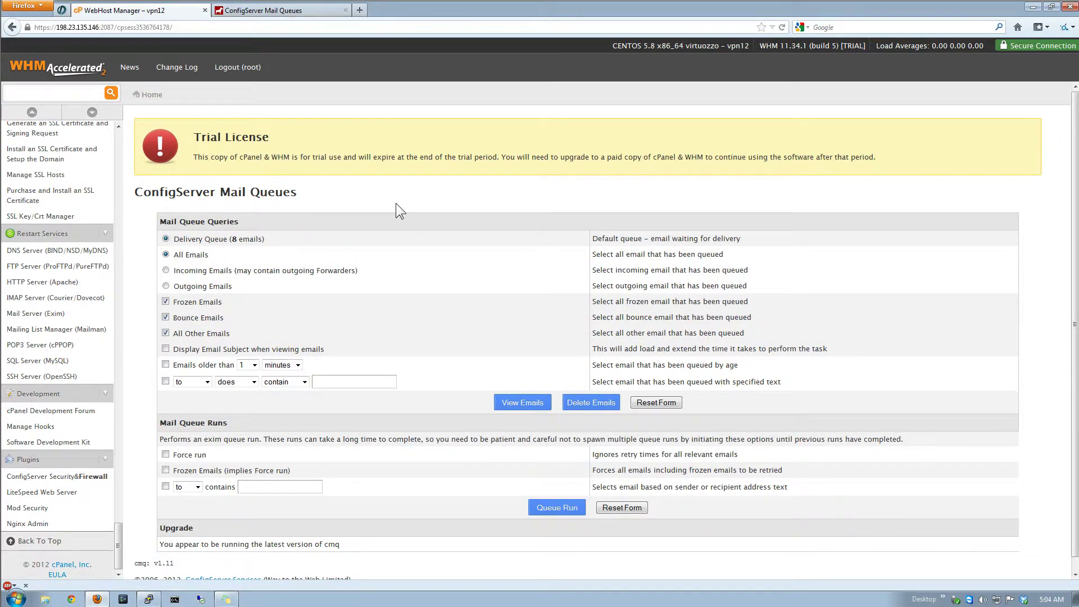
# Step: Review the email age unit choices on the query form, leaving them unchanged
pyautogui.scroll(-1, 395, 204)
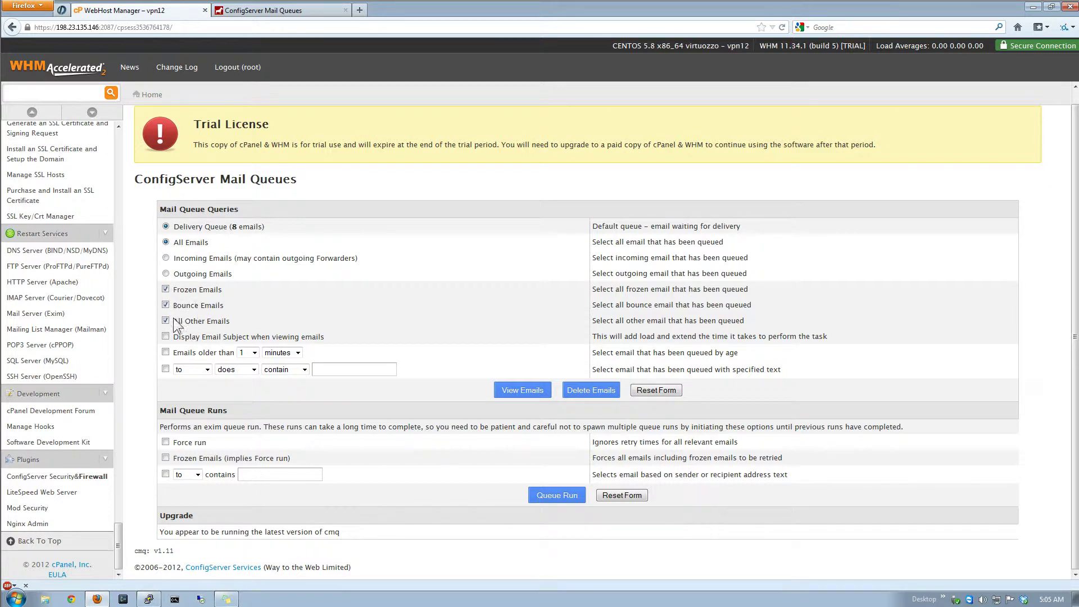
pyautogui.click(298, 352)
pyautogui.click(281, 362)
# Step: View the eight queued emails and open the delivery log of the 11-minute-old bounce
pyautogui.click(521, 388)
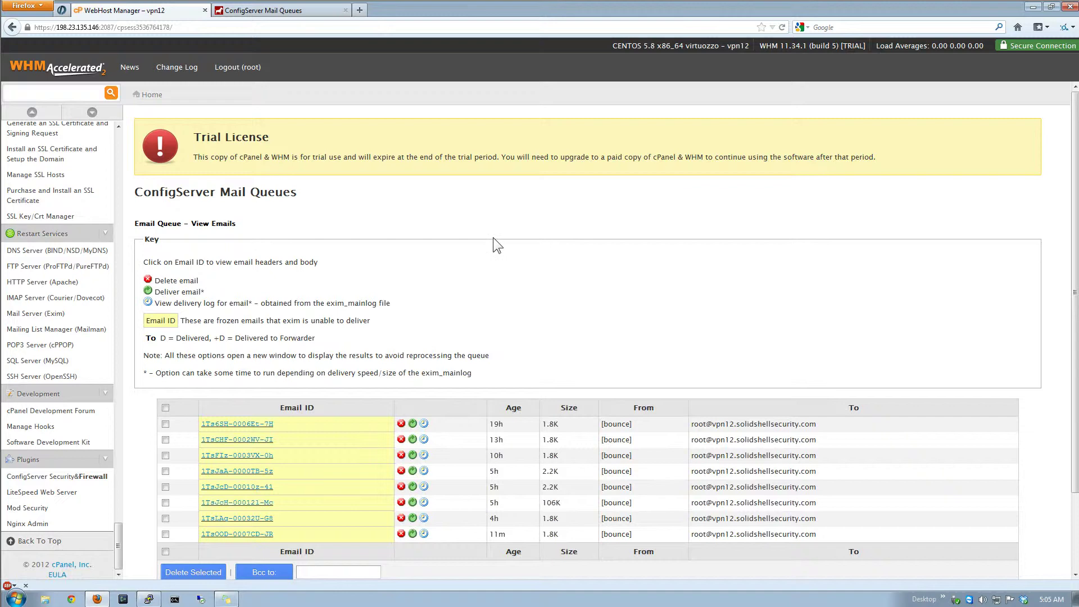
pyautogui.scroll(-2, 493, 238)
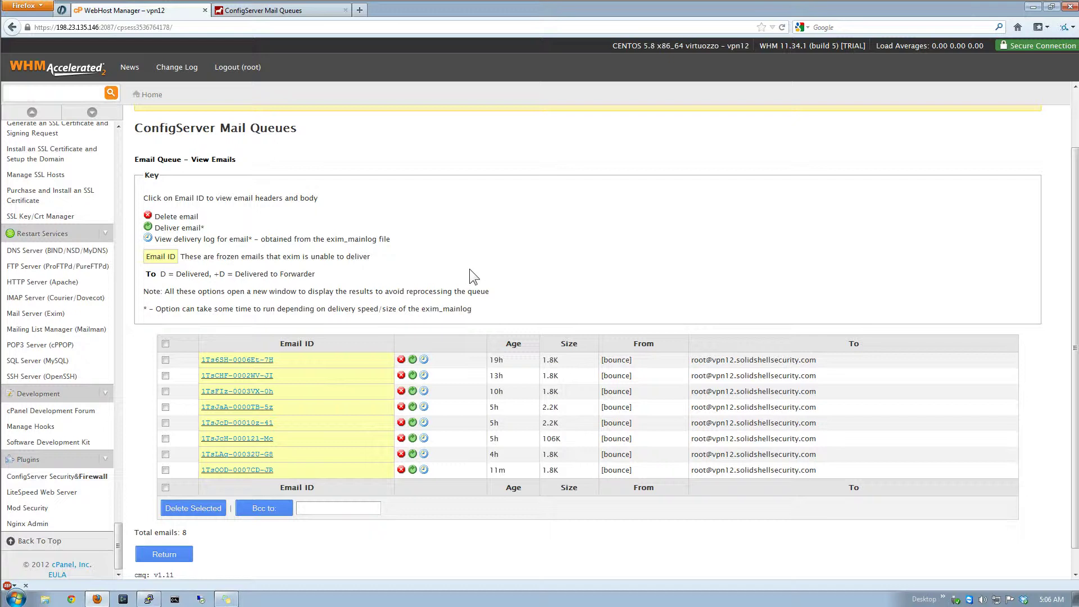
pyautogui.click(424, 469)
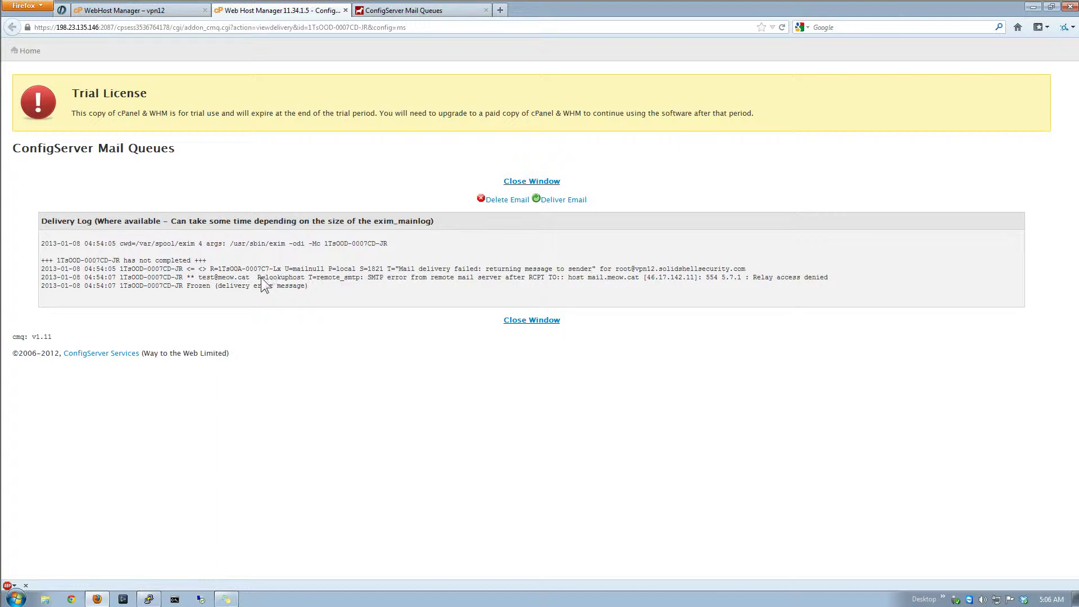
# Step: Highlight the lookuphost failure lines in the delivery log, then close the log window
pyautogui.moveTo(261, 278); pyautogui.dragTo(483, 290)
pyautogui.click(483, 290)
pyautogui.click(527, 183)
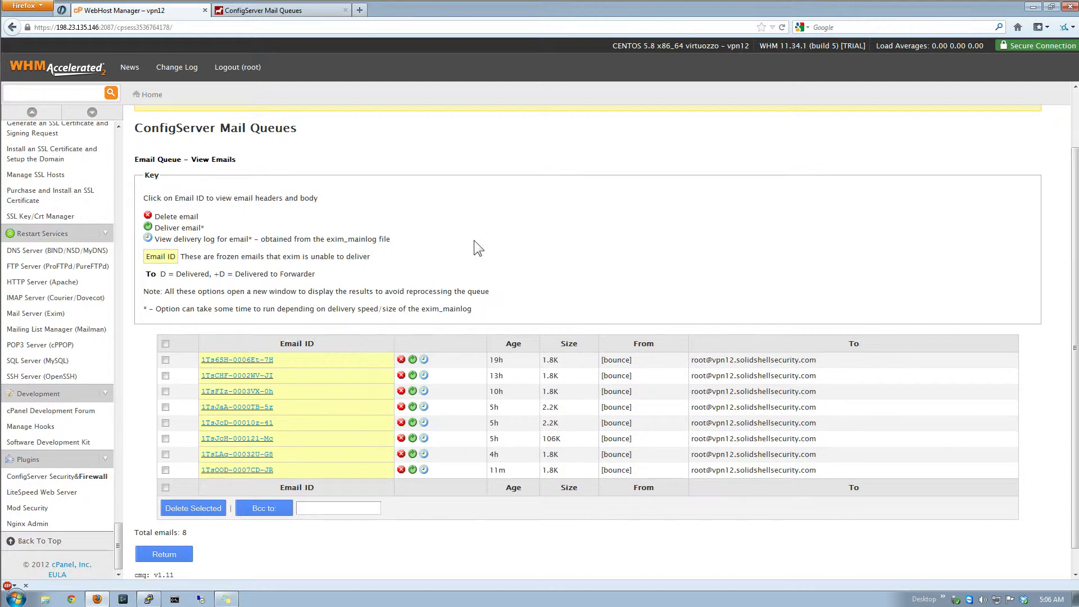
# Step: Open the newest email's headers and body, check the failed recipient line, then close it
pyautogui.click(254, 470)
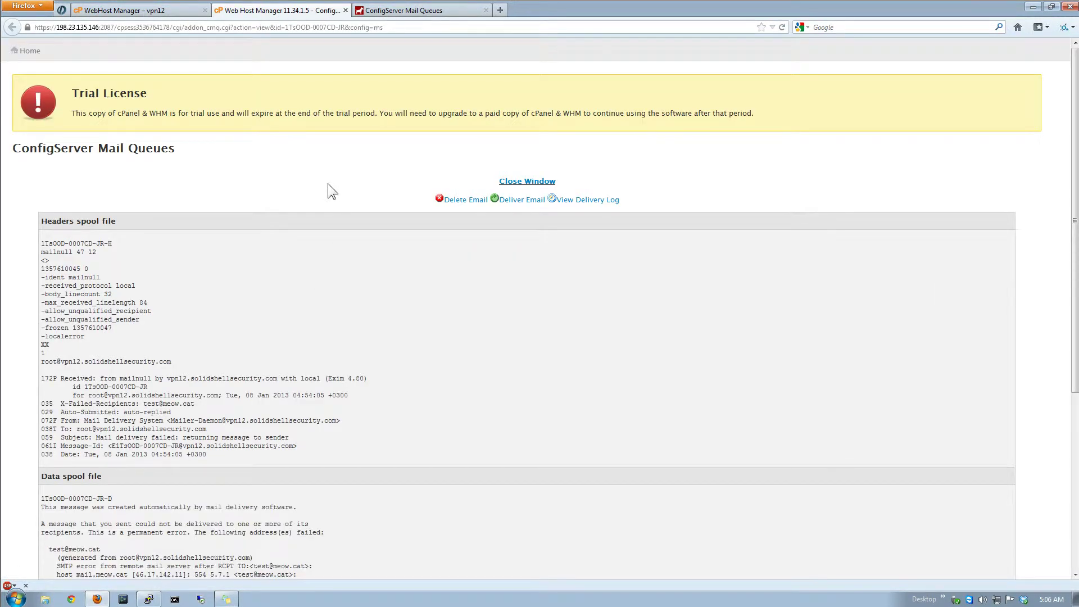
pyautogui.scroll(-3, 328, 184)
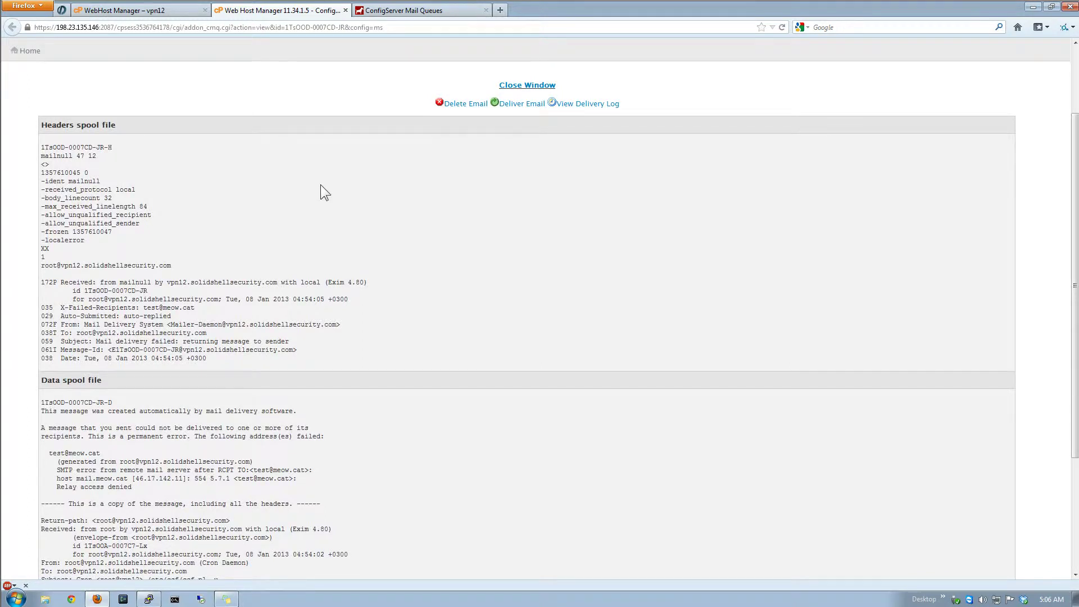
pyautogui.tripleClick(79, 457)
pyautogui.click(213, 456)
pyautogui.scroll(-5, 391, 444)
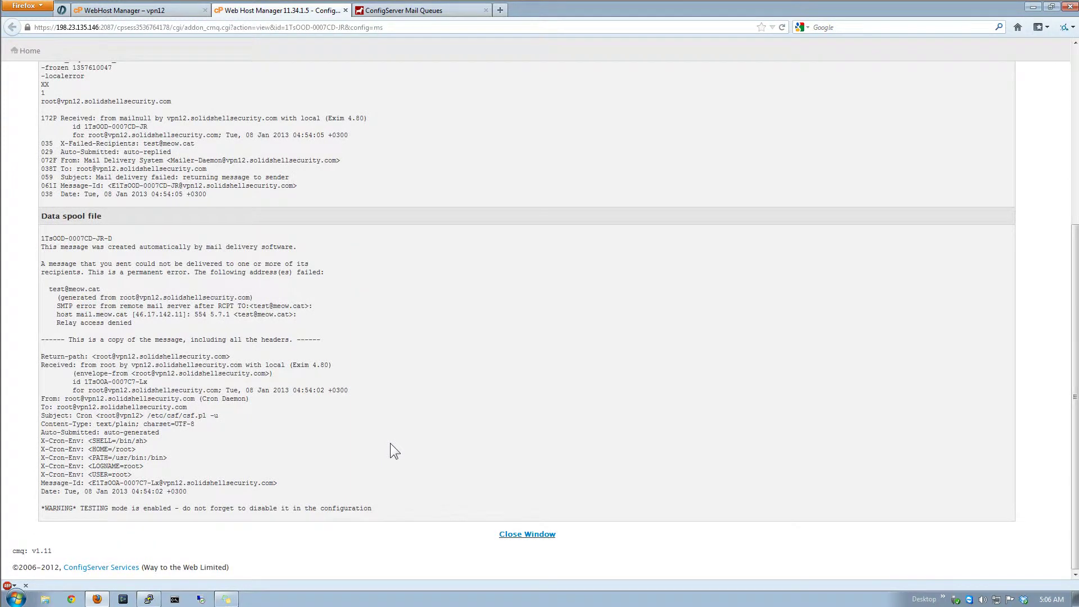
pyautogui.scroll(5, 391, 444)
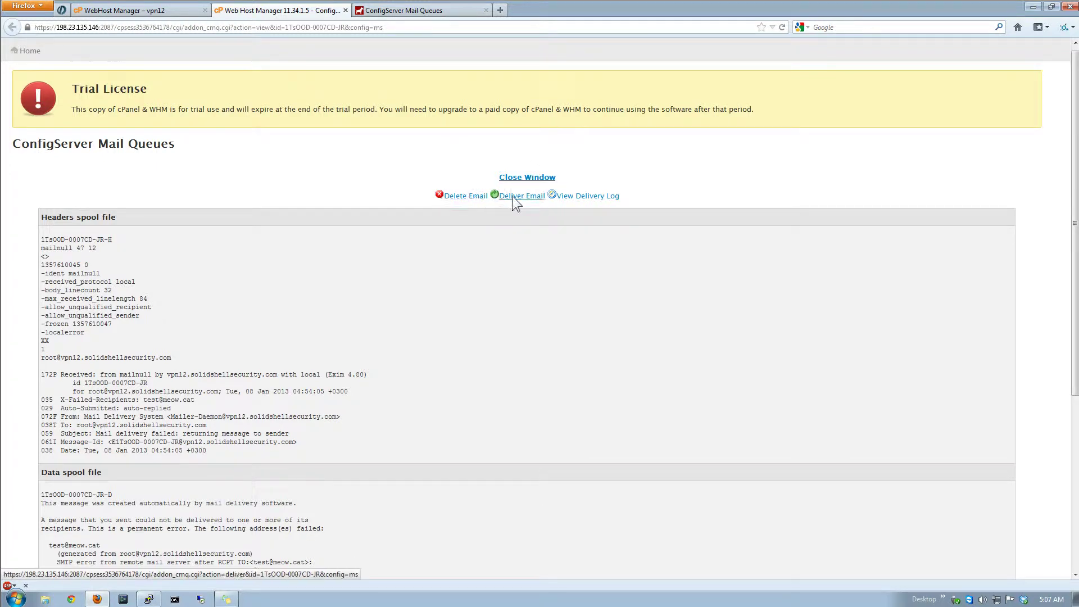
pyautogui.click(548, 178)
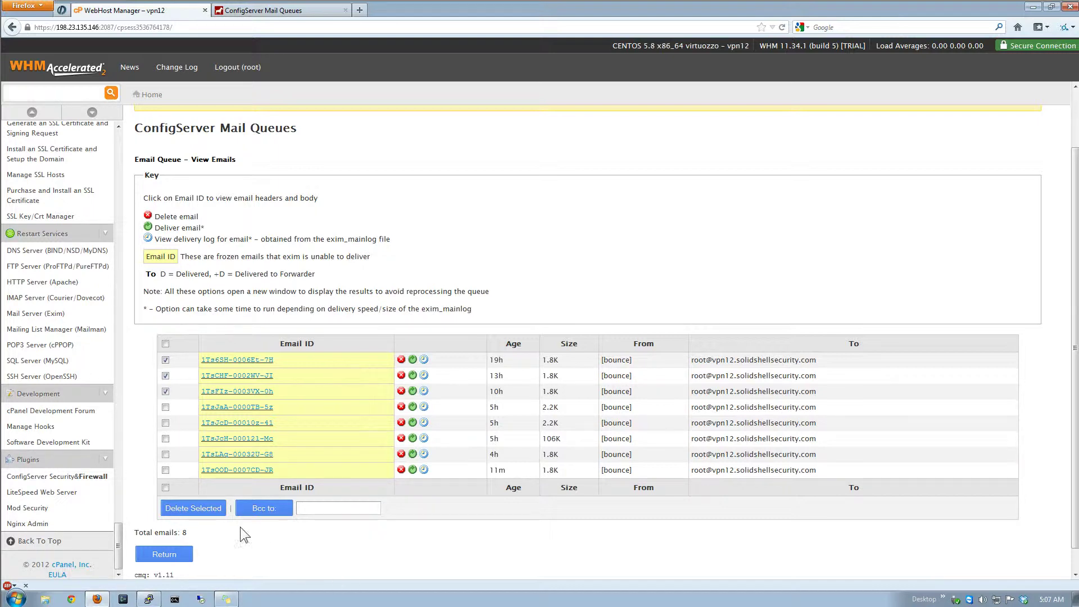
# Step: Return to the Mail Queue Queries form and highlight its option text
pyautogui.click(177, 553)
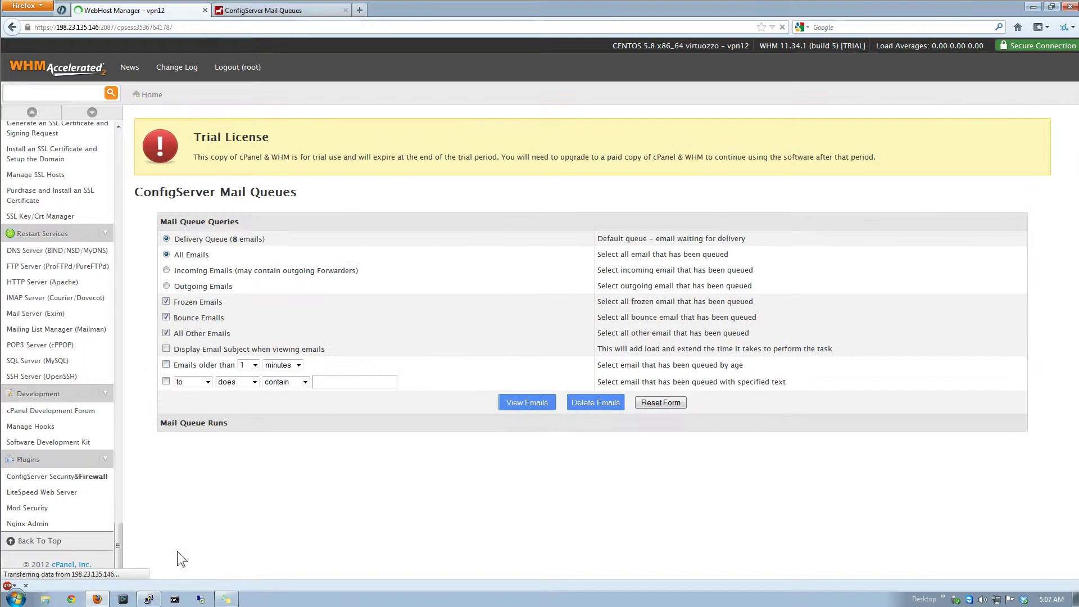
pyautogui.moveTo(159, 221); pyautogui.dragTo(707, 406)
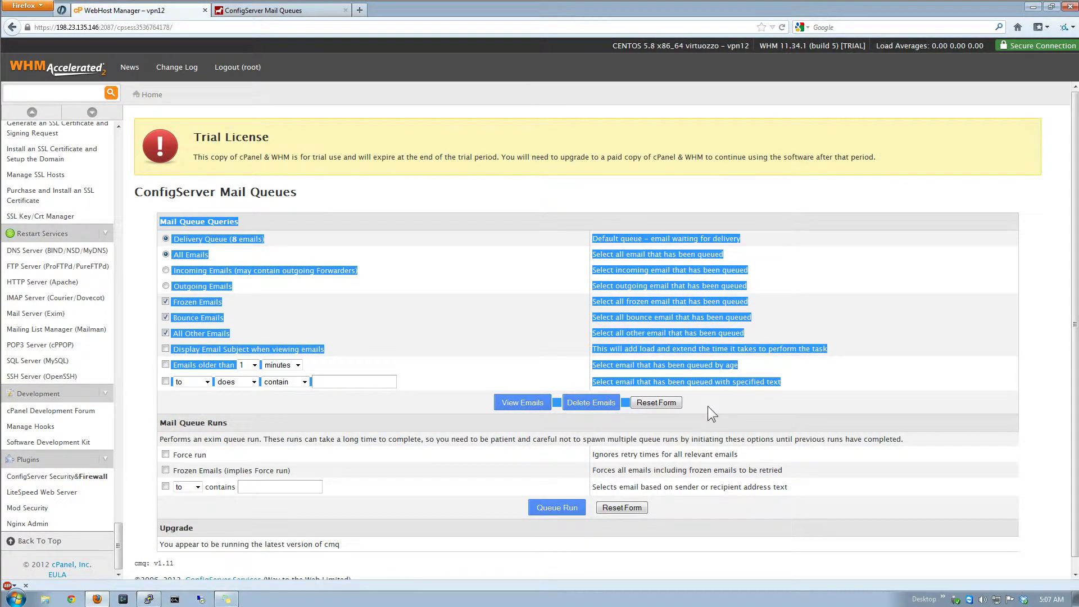
pyautogui.click(486, 327)
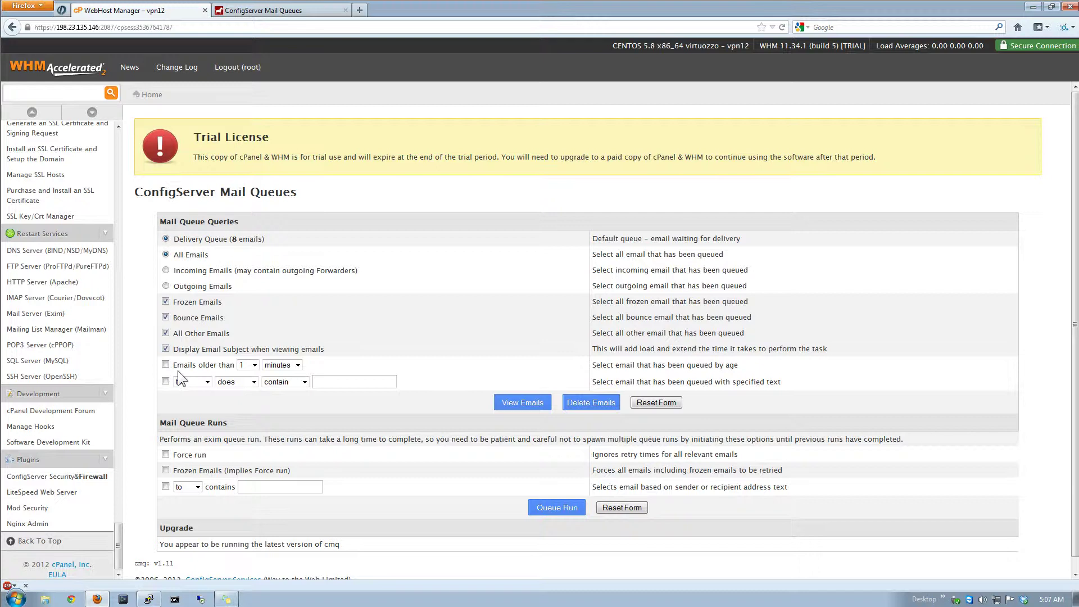
# Step: Inspect the to / does / contain filter dropdowns, leaving them unchanged
pyautogui.click(304, 382)
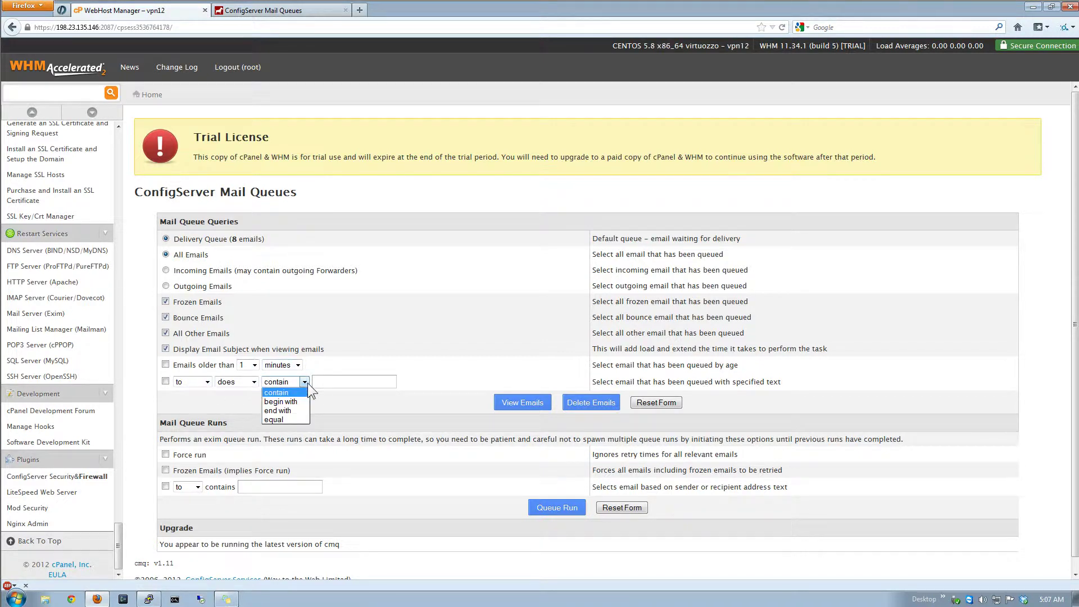
pyautogui.click(304, 382)
pyautogui.click(253, 383)
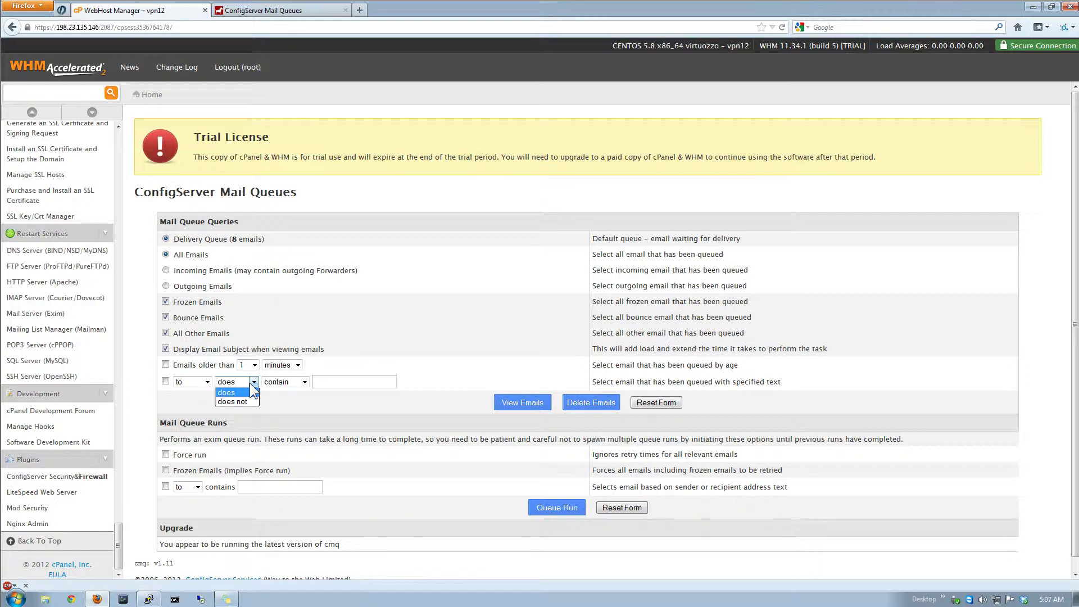
pyautogui.click(250, 382)
pyautogui.click(200, 382)
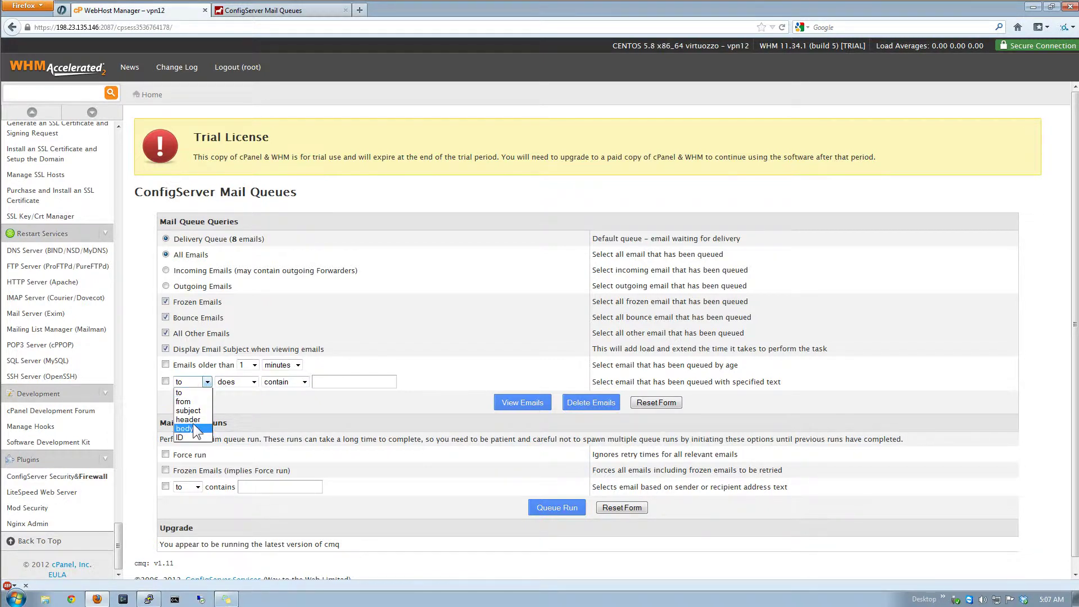
pyautogui.click(248, 419)
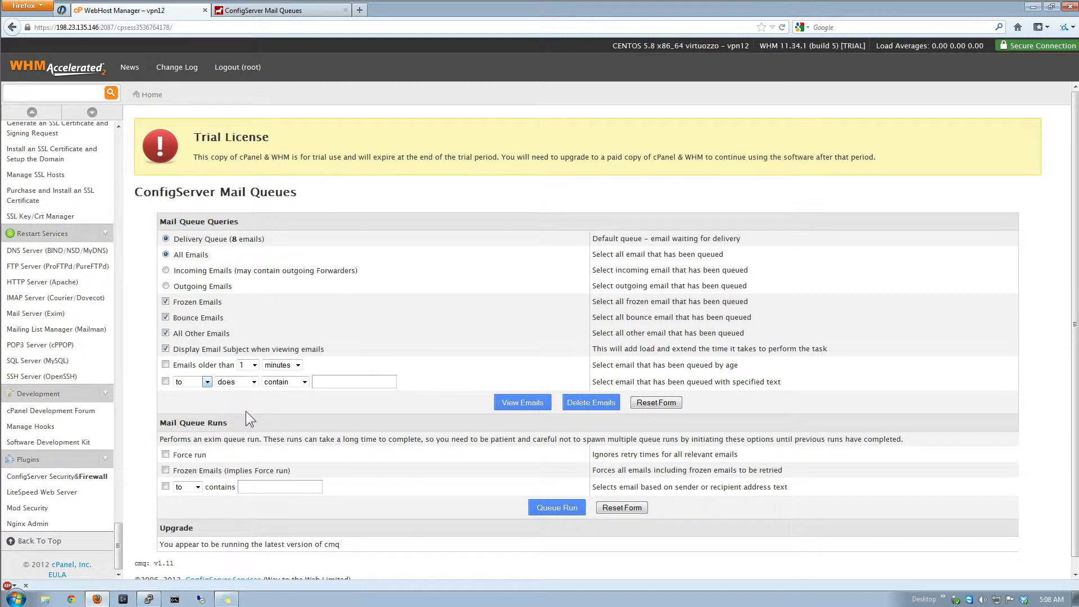
# Step: Run a forced queue run including frozen emails, then return to the queue form
pyautogui.scroll(-1, 268, 427)
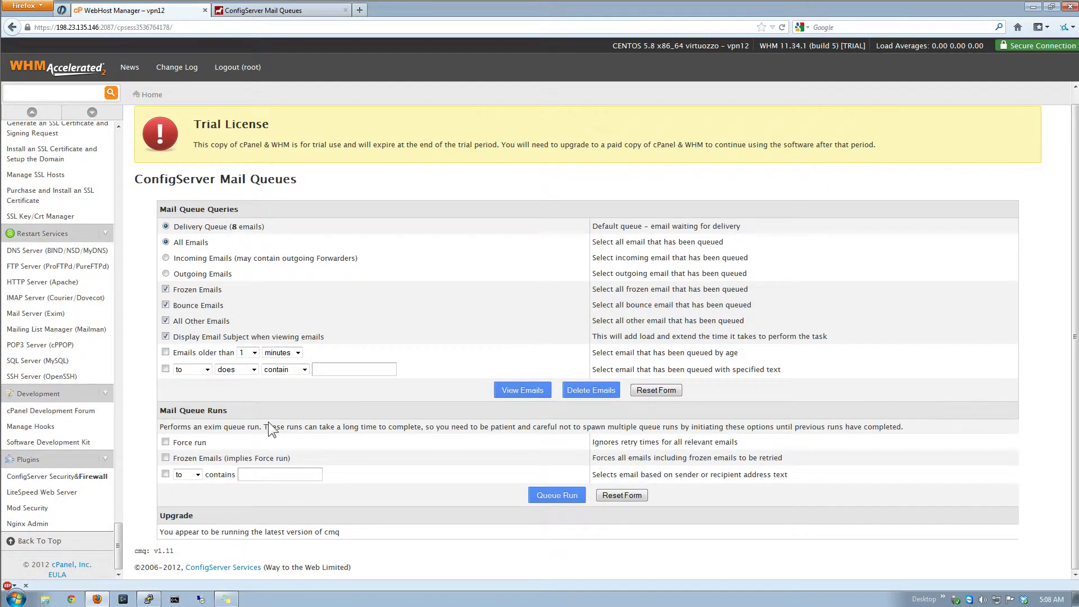
pyautogui.click(165, 459)
pyautogui.click(197, 474)
pyautogui.click(261, 474)
pyautogui.click(170, 442)
pyautogui.click(562, 494)
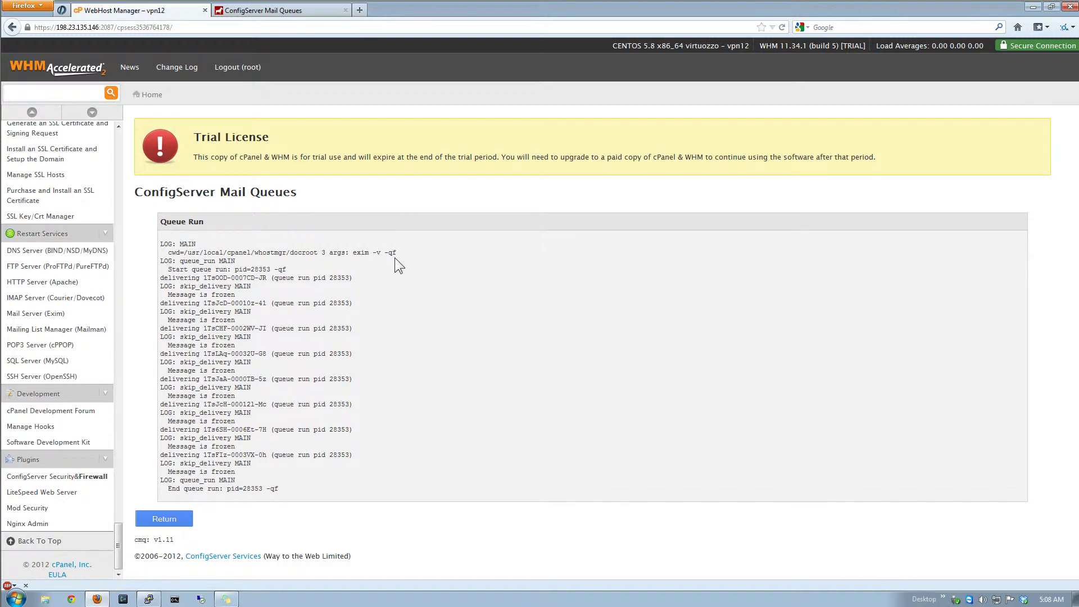
pyautogui.click(172, 525)
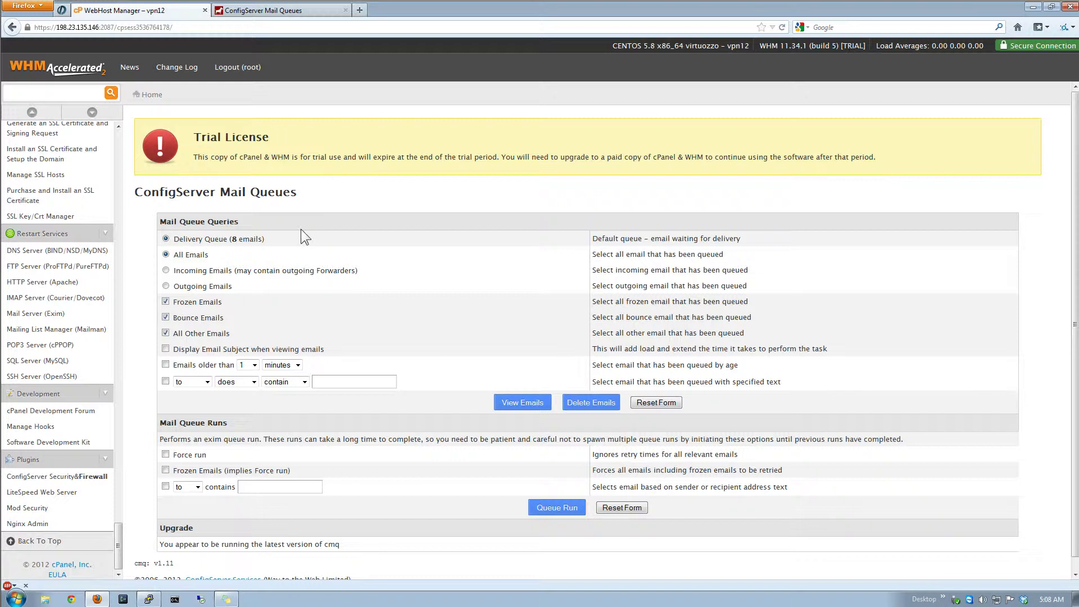
# Step: In PuTTY, go up to /usr/src with cd .. and clear the screen
pyautogui.scroll(-1, 301, 231)
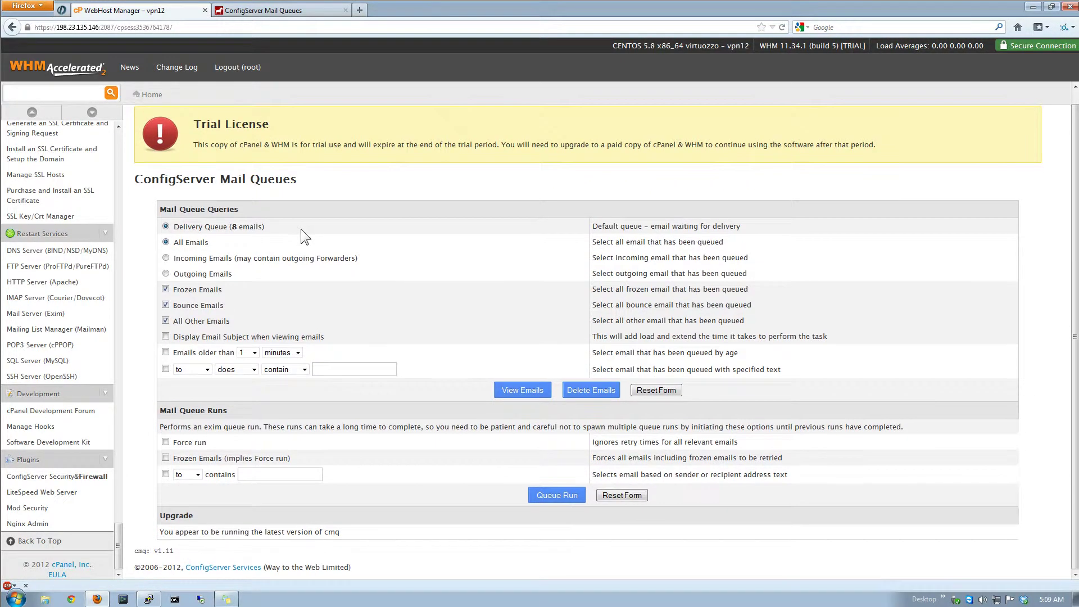
pyautogui.scroll(1, 301, 228)
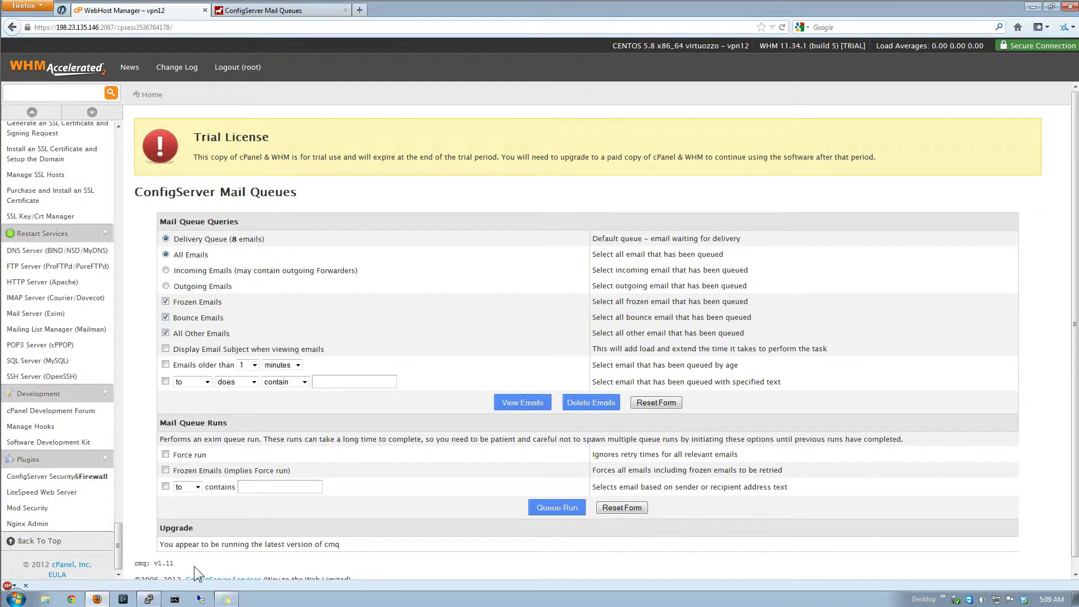
pyautogui.click(148, 599)
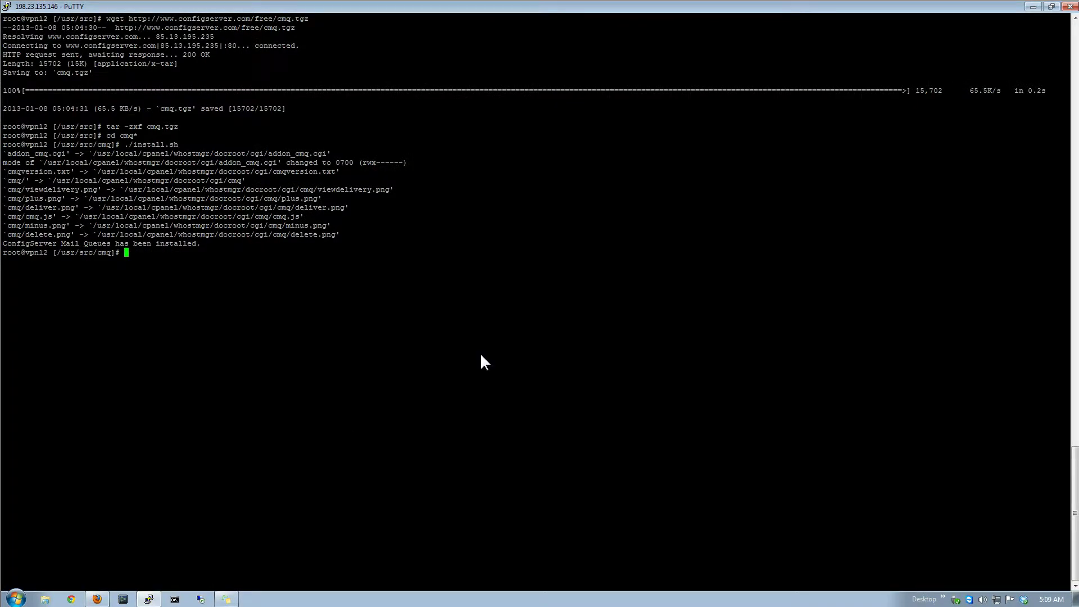
pyautogui.write('cd ..')
pyautogui.press('Return')
pyautogui.write('clear')
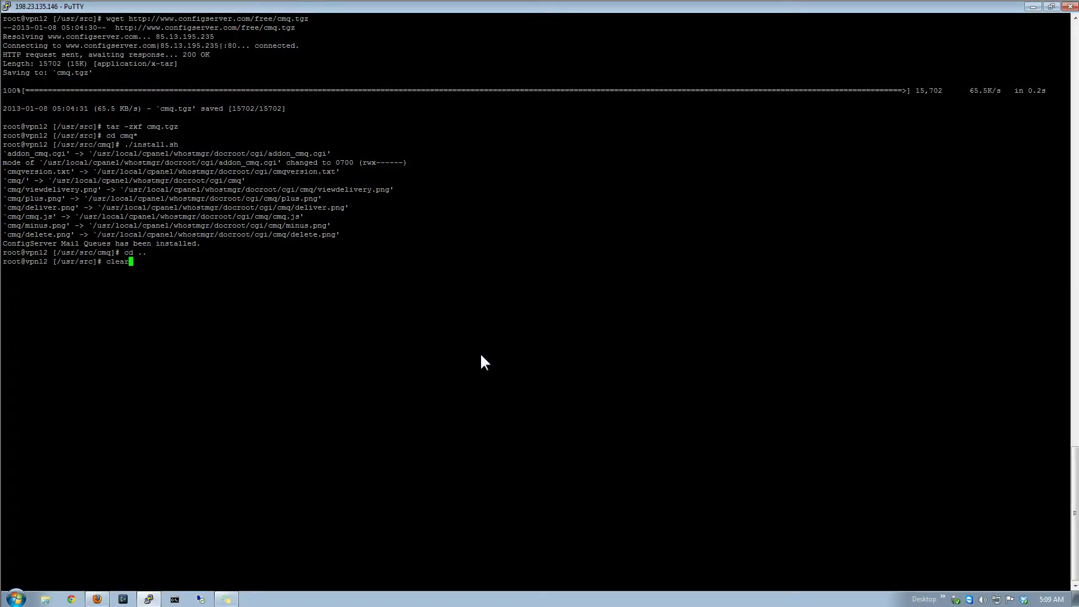
pyautogui.press('Return')
# Step: Copy the cmm.tgz download link from the ConfigServer Mail Manage page
pyautogui.click(97, 598)
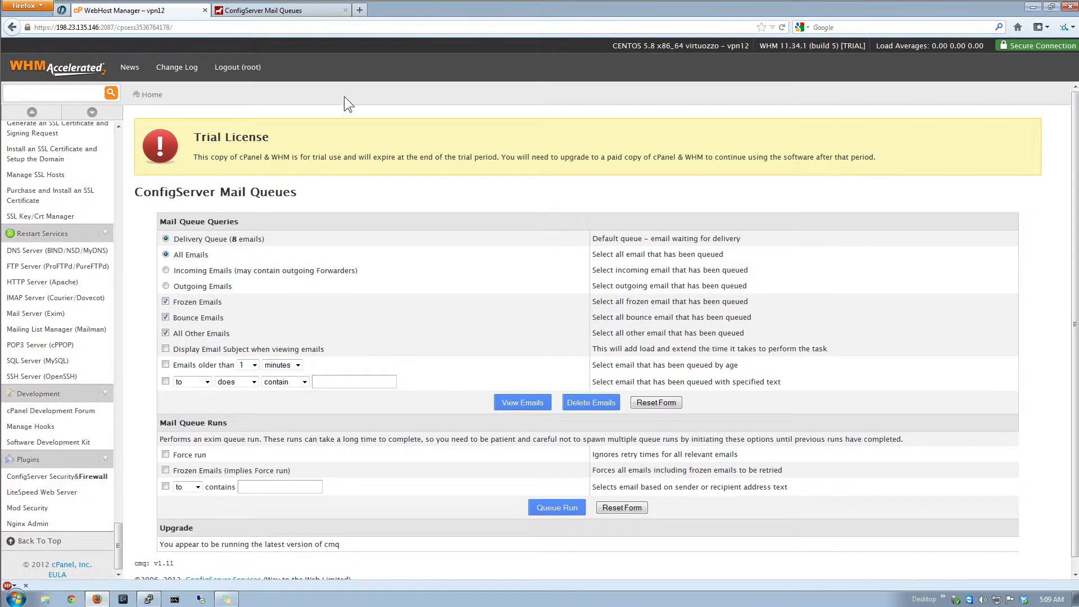
pyautogui.click(305, 12)
pyautogui.hotkey('alt', 'Left')
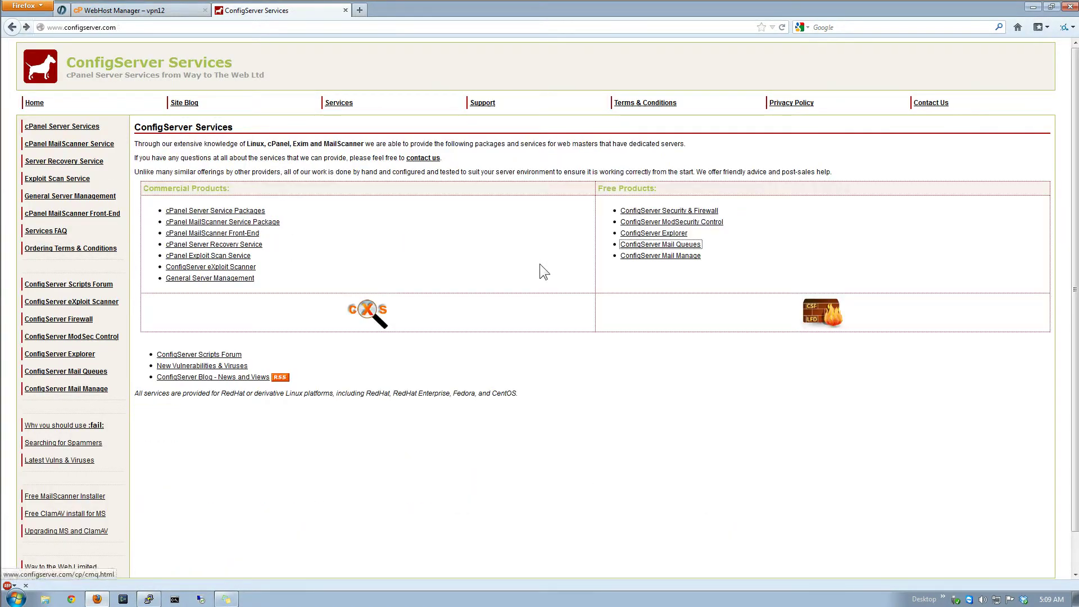
pyautogui.click(669, 255)
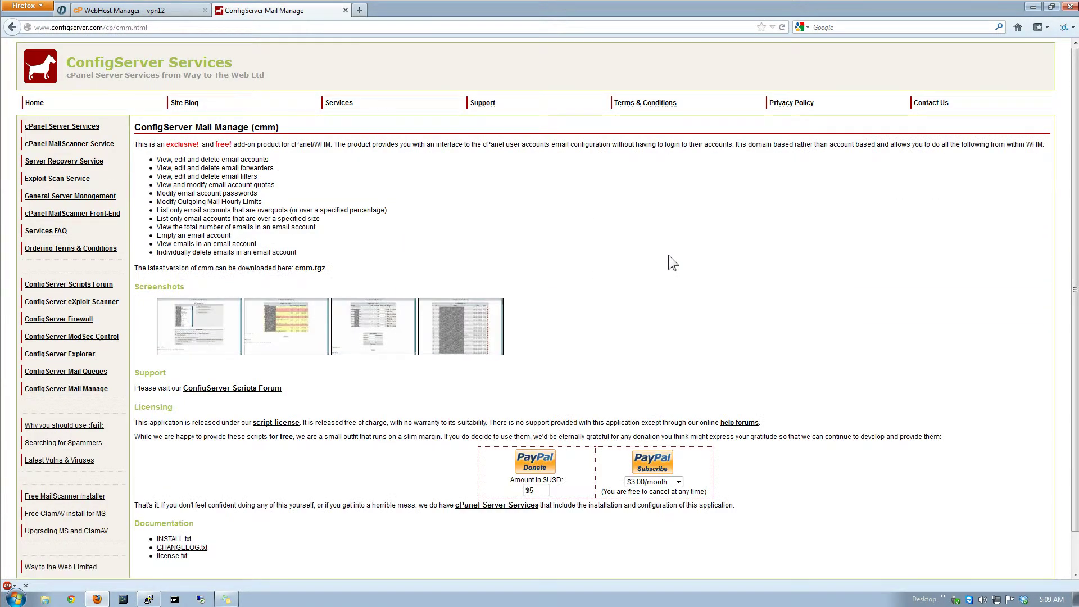
pyautogui.rightClick(308, 272)
pyautogui.click(359, 329)
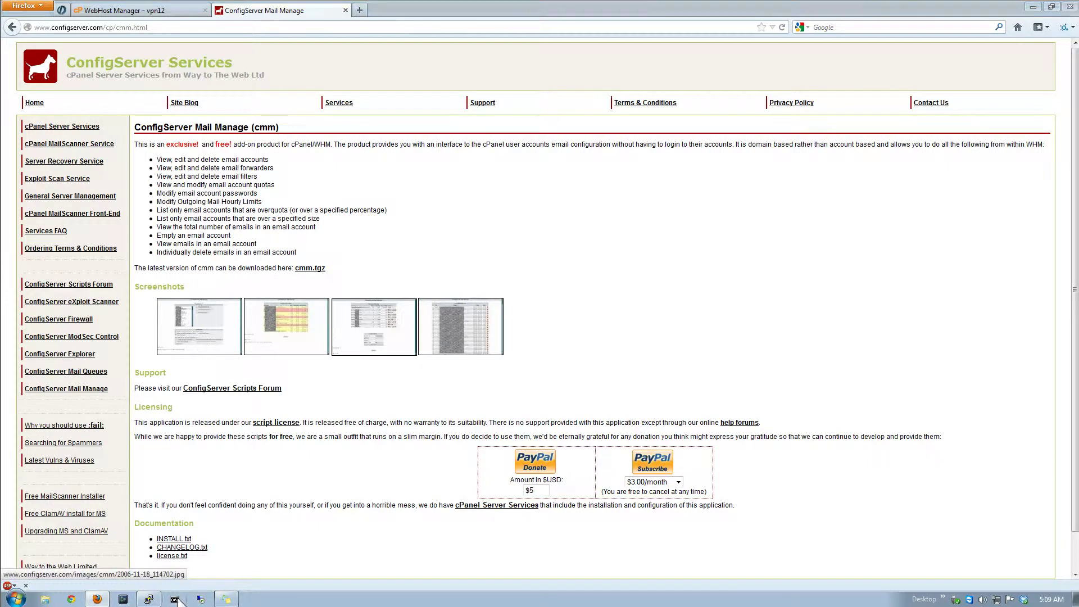
pyautogui.click(148, 599)
# Step: Download cmm.tgz with wget using the copied link
pyautogui.write('wget')
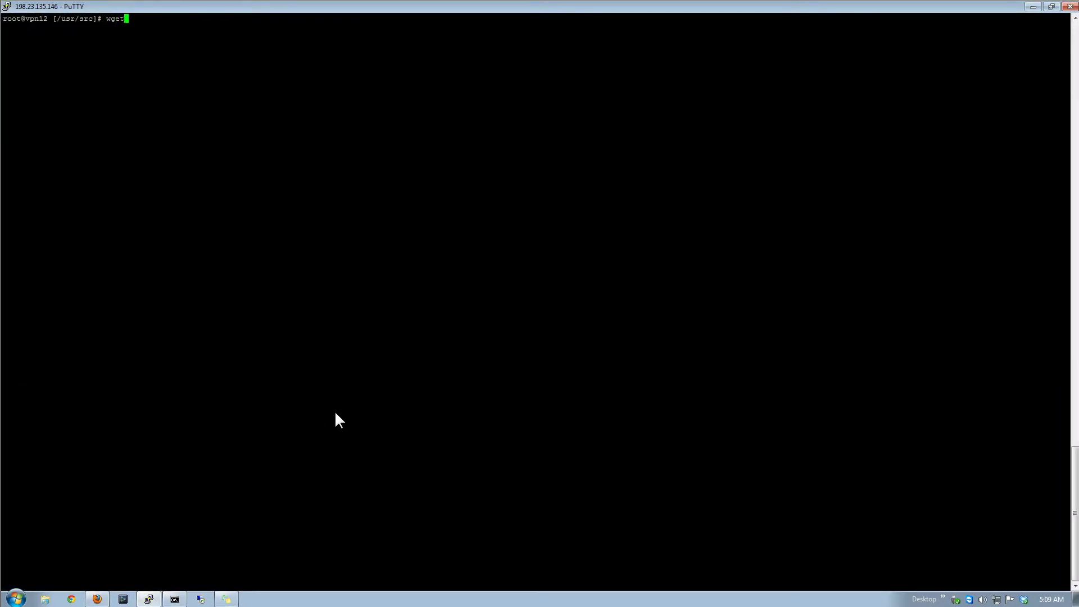
pyautogui.rightClick(336, 413)
pyautogui.press('Return')
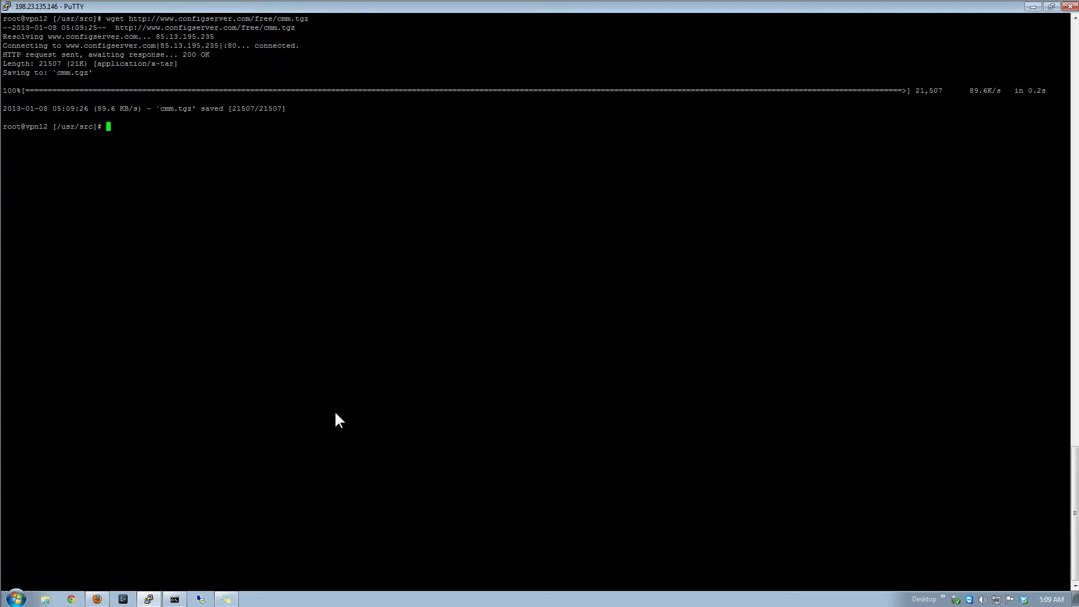
# Step: Extract cmm.tgz with tar -zxf, enter the cmm folder and run ./install.sh
pyautogui.write('tar -zxf cc')
pyautogui.press('BackSpace')
pyautogui.write('mm.tg')
pyautogui.write('z')
pyautogui.press('Return')
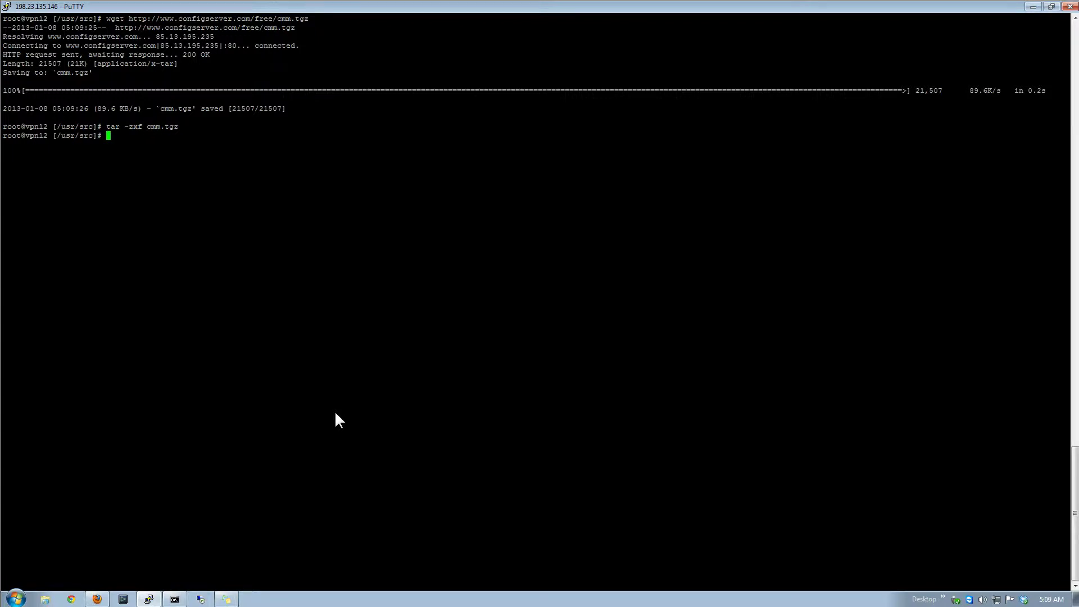
pyautogui.write('cd cmm*')
pyautogui.press('Return')
pyautogui.write('./install.sh')
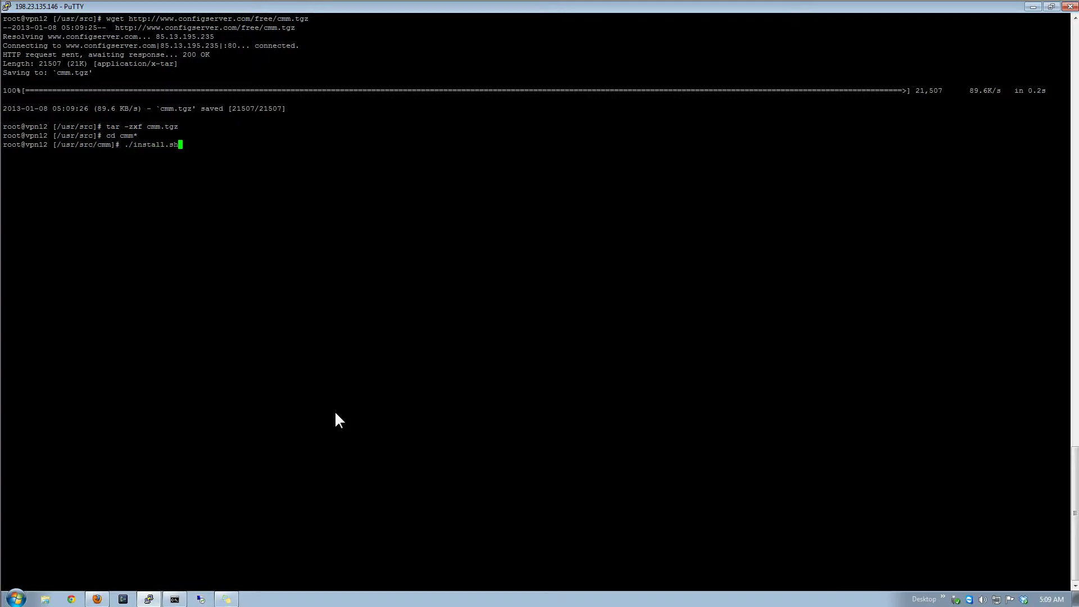
pyautogui.press('Return')
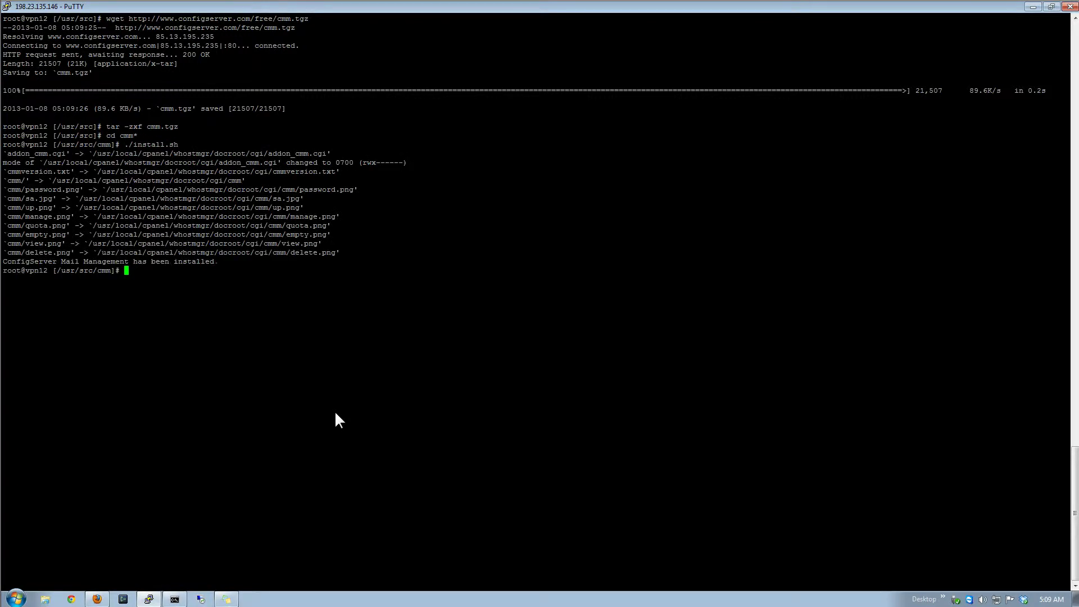
pyautogui.click(96, 599)
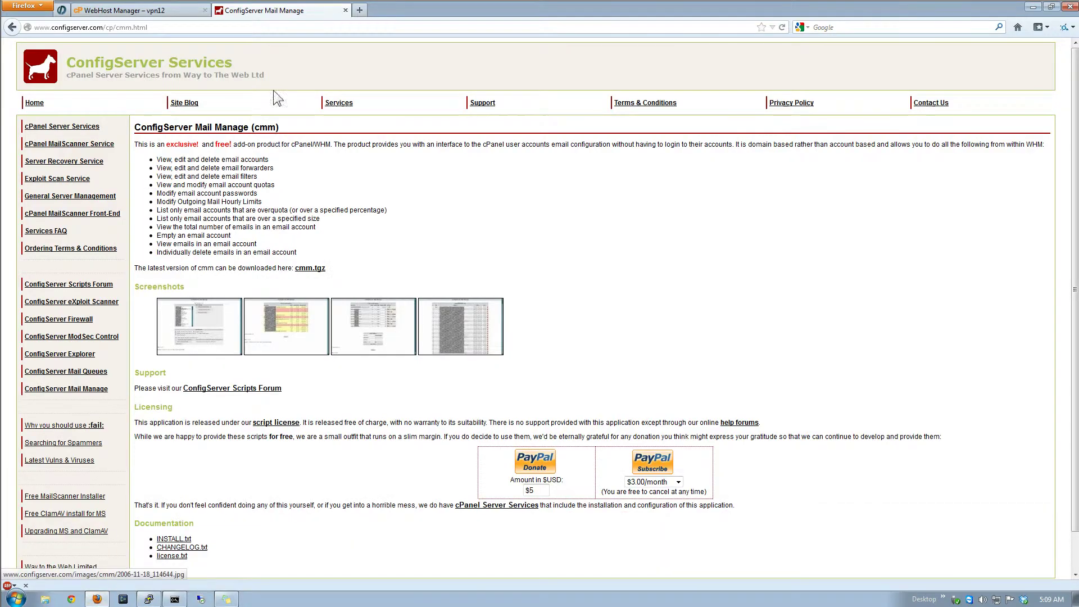
# Step: From WHM Home > Plugins, glance at ConfigServer Mail Queues, then open ConfigServer Mail Manage
pyautogui.click(123, 11)
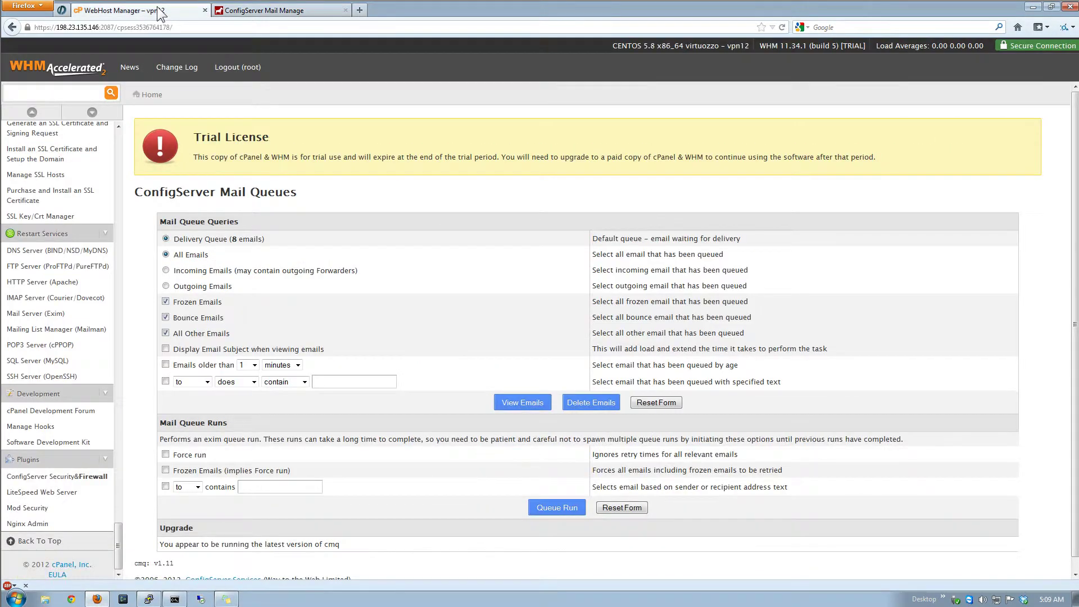
pyautogui.click(150, 94)
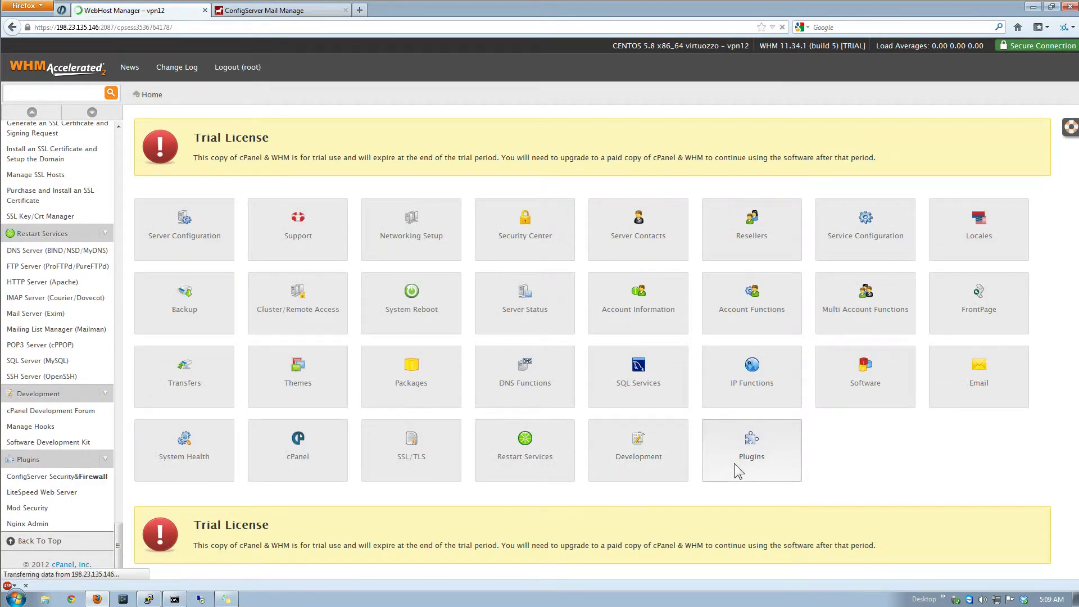
pyautogui.click(733, 463)
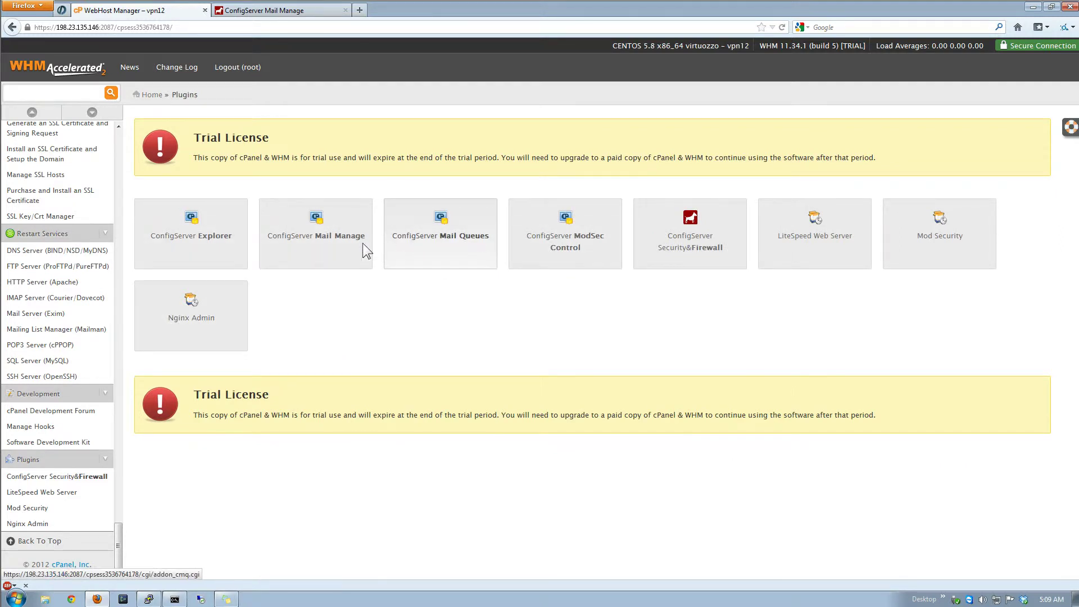
pyautogui.click(438, 247)
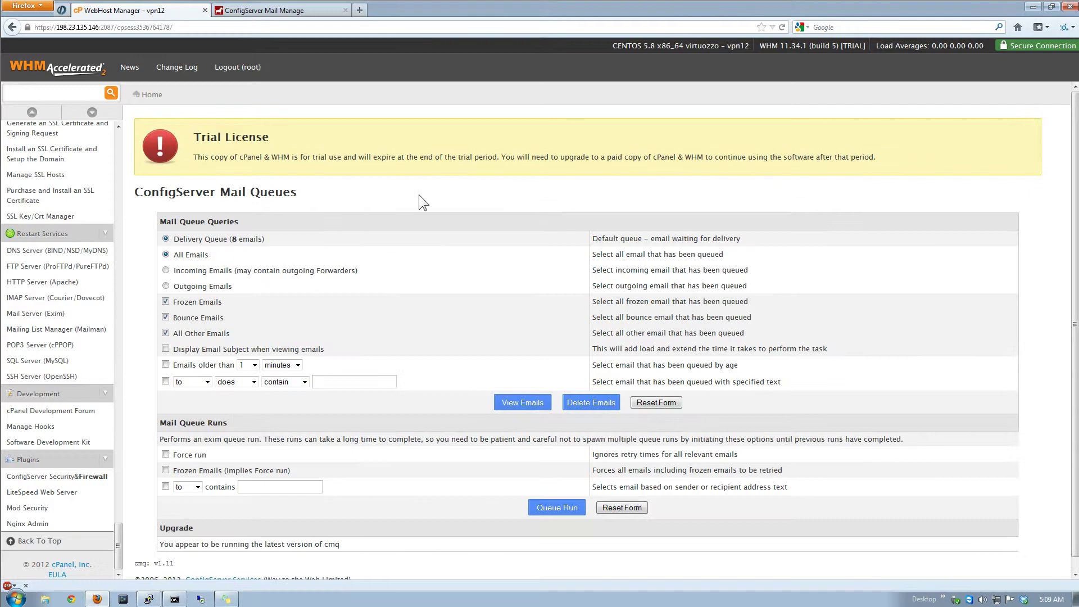
pyautogui.press('BackSpace')
pyautogui.click(313, 222)
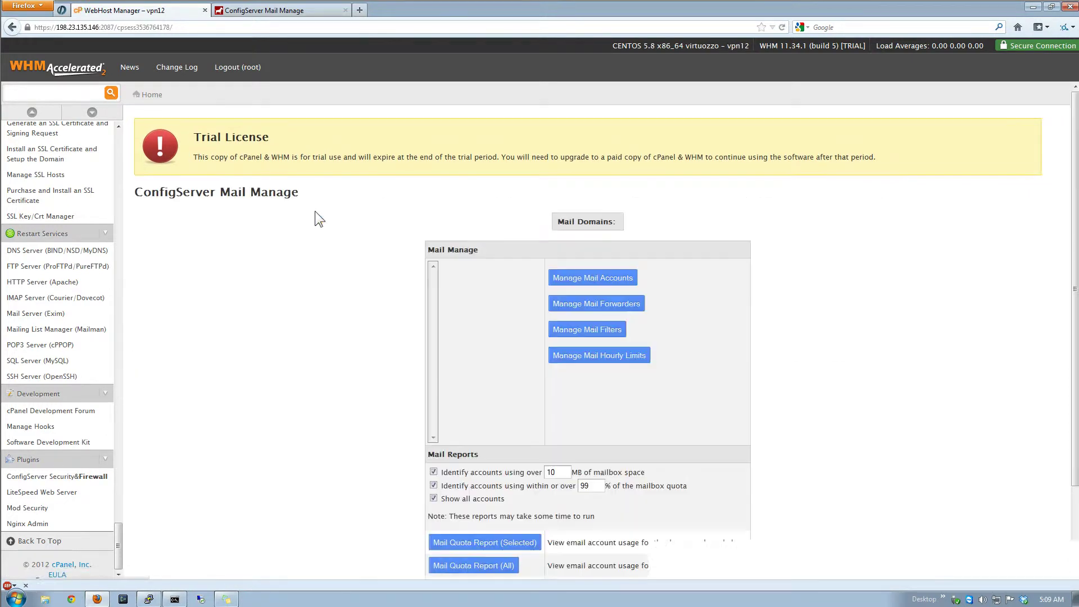
pyautogui.scroll(-3, 332, 254)
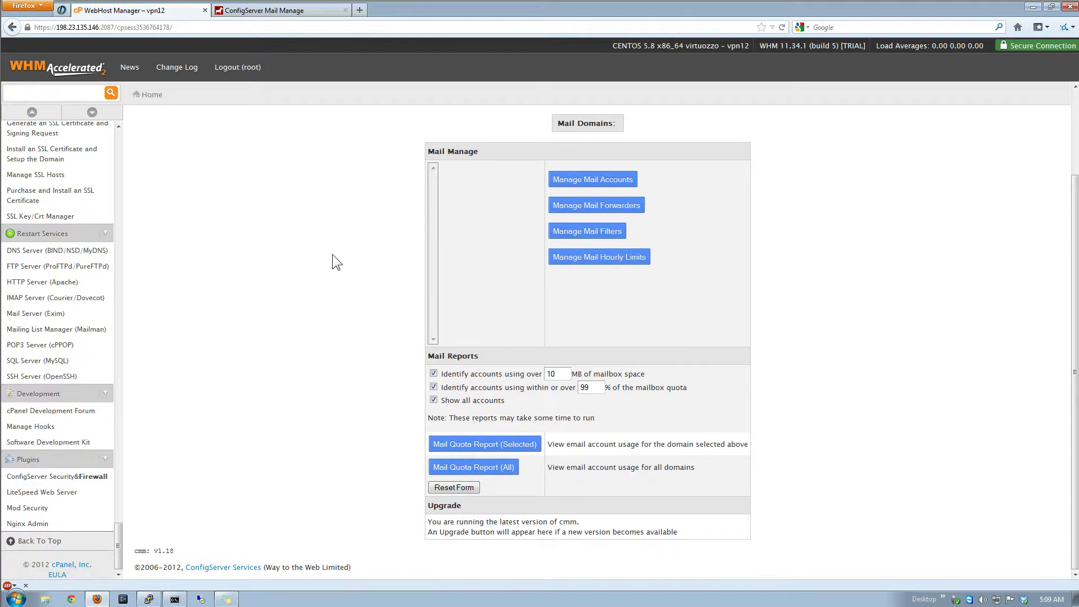
pyautogui.scroll(2, 332, 254)
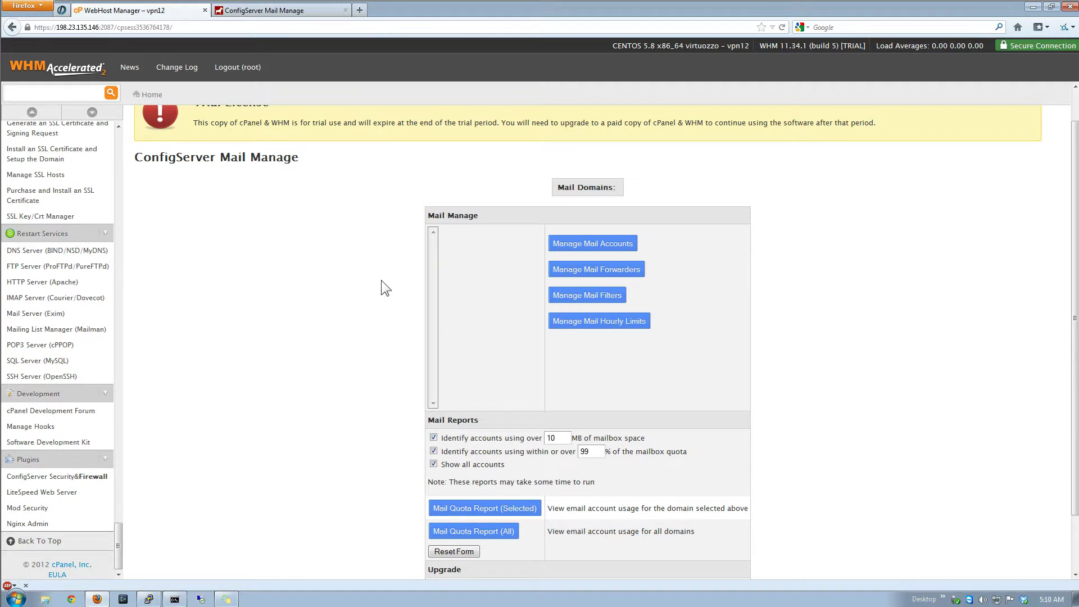
pyautogui.scroll(-2, 381, 281)
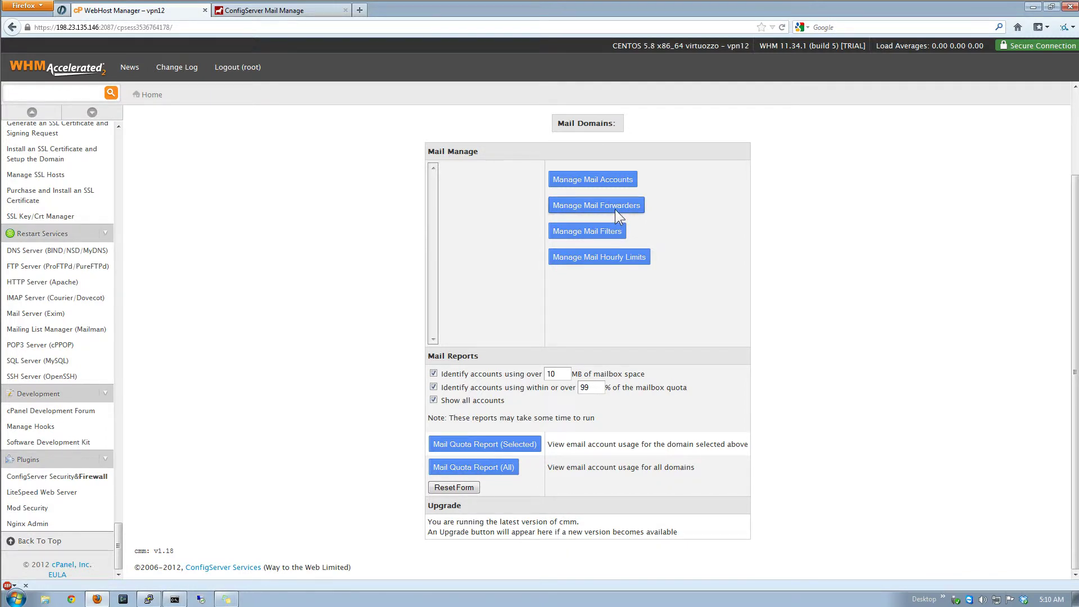
# Step: Check Manage Mail Accounts and the selected Mail Quota Report, which finds 0 accounts
pyautogui.click(613, 180)
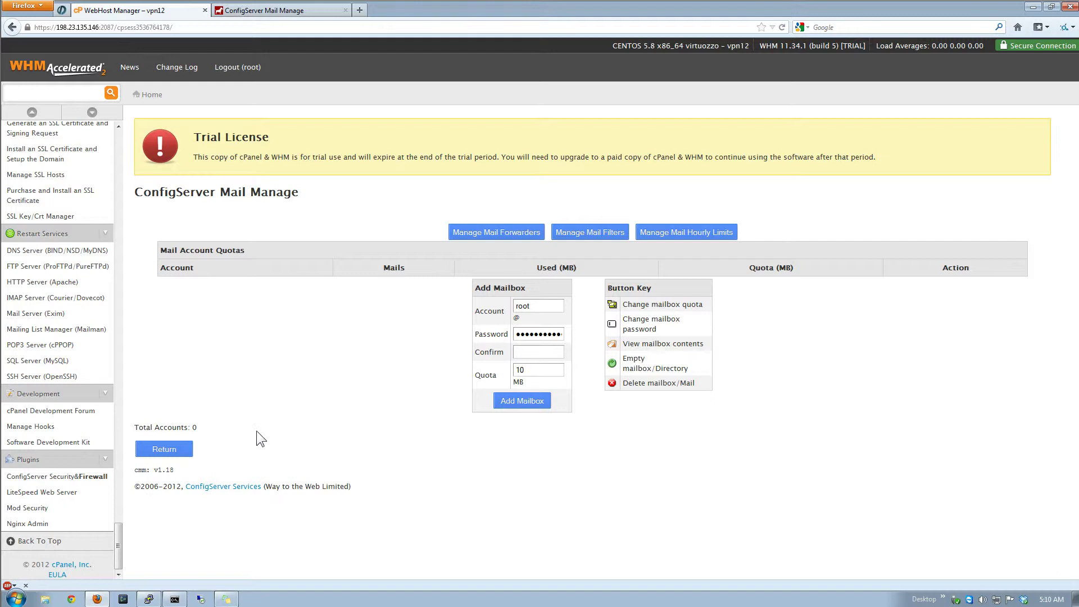
pyautogui.click(177, 450)
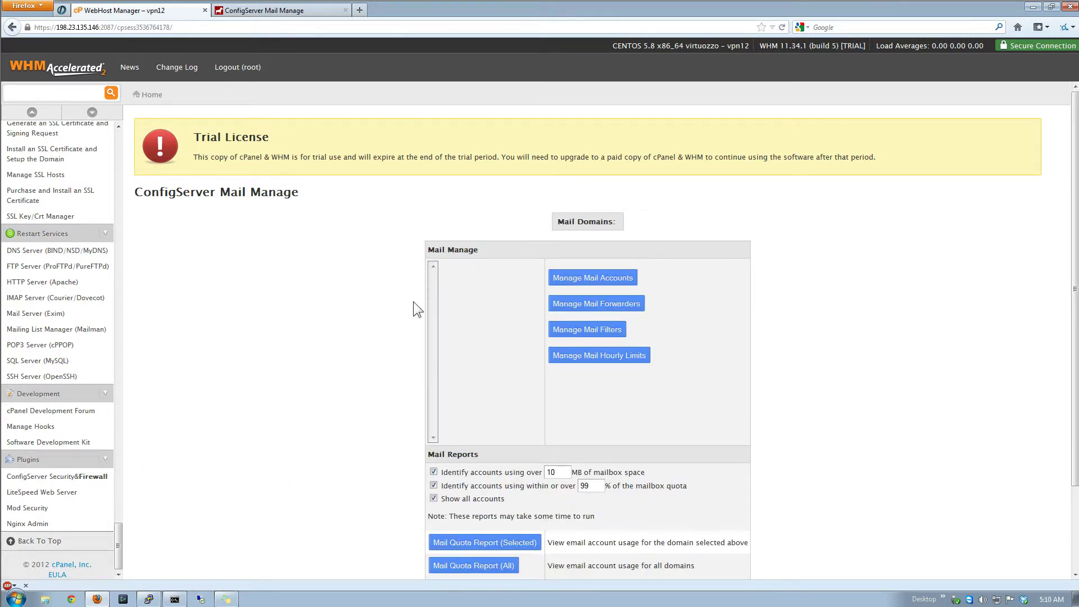
pyautogui.scroll(-3, 413, 301)
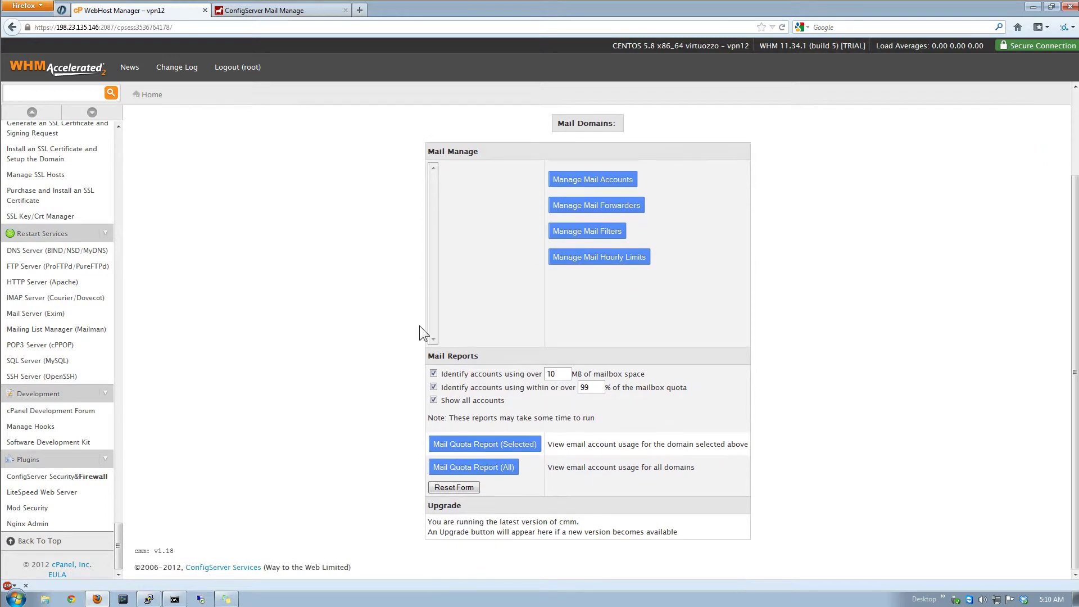
pyautogui.click(470, 446)
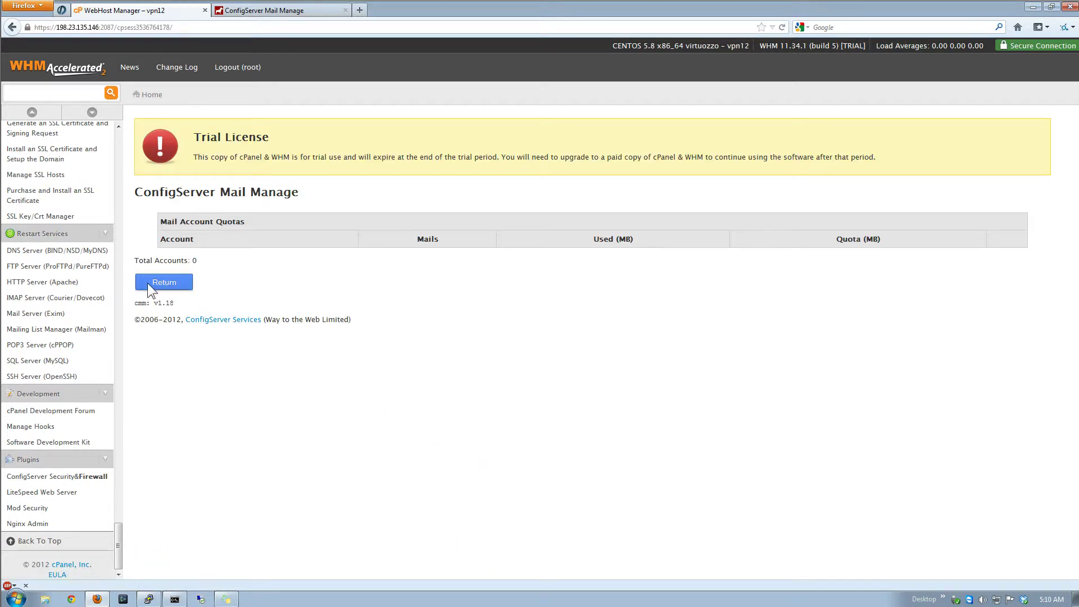
pyautogui.click(147, 282)
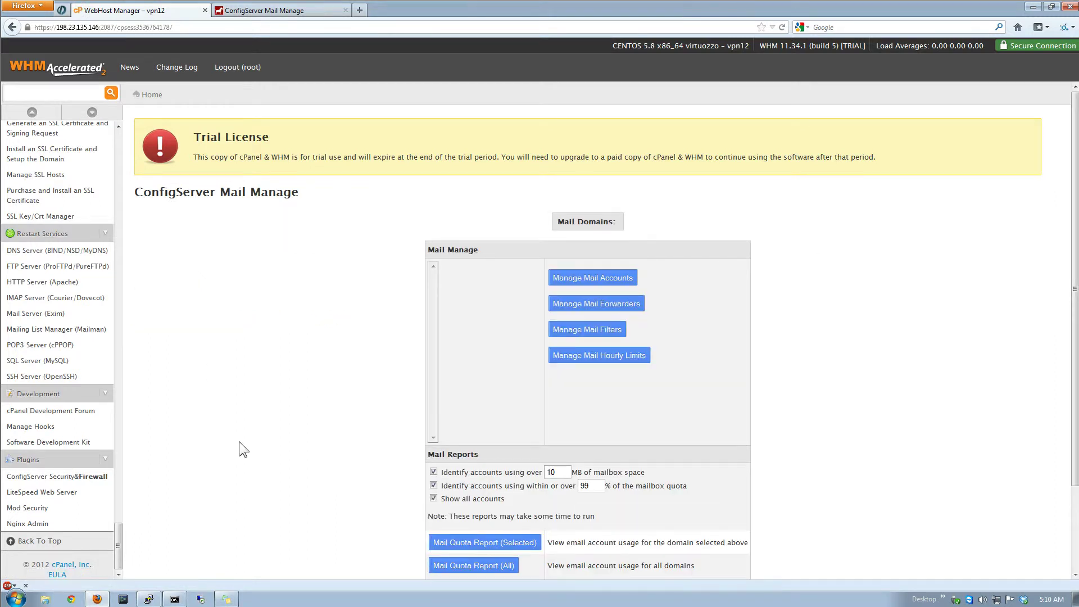
pyautogui.scroll(-3, 239, 442)
# Step: Return to WHM Home and open the Plugins page listing ConfigServer Mail Manage and Mail Queues
pyautogui.click(144, 98)
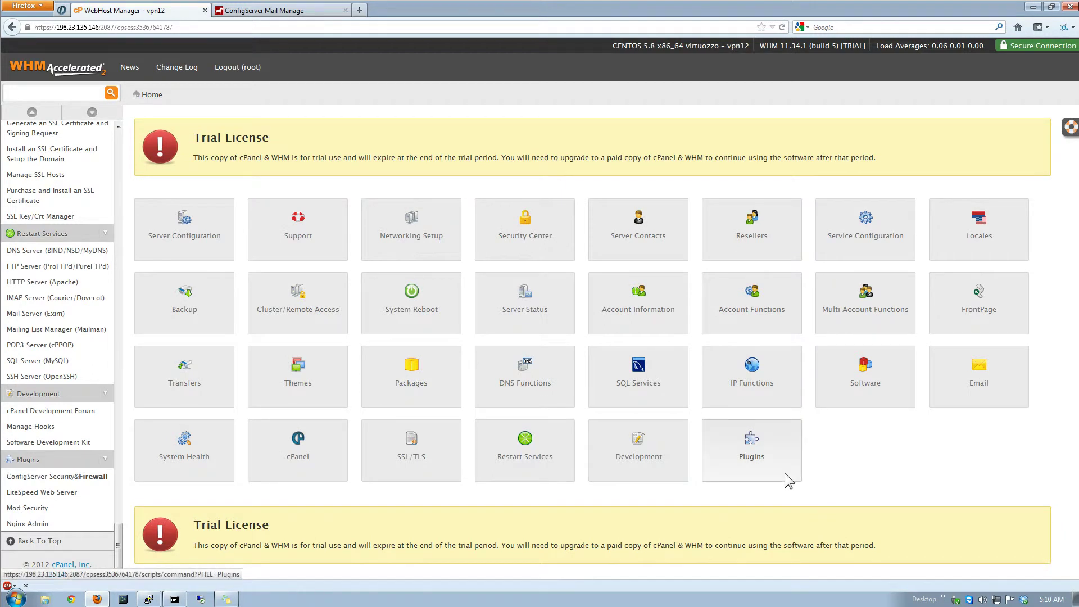
pyautogui.click(784, 473)
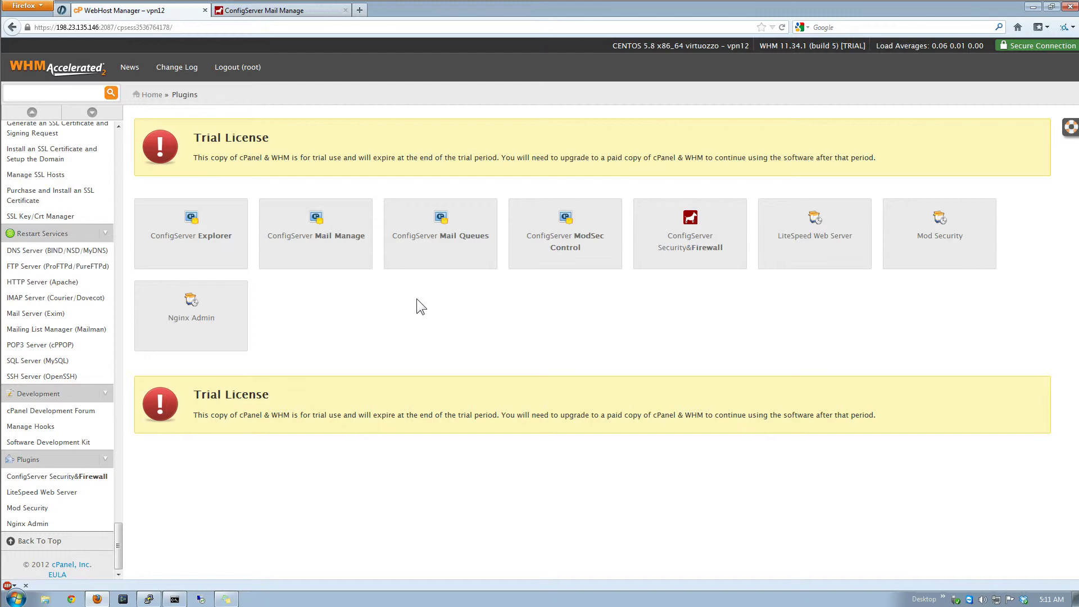
# Step: On the ConfigServer Mail Manage web page, go back to the configserver.com home page
pyautogui.click(327, 16)
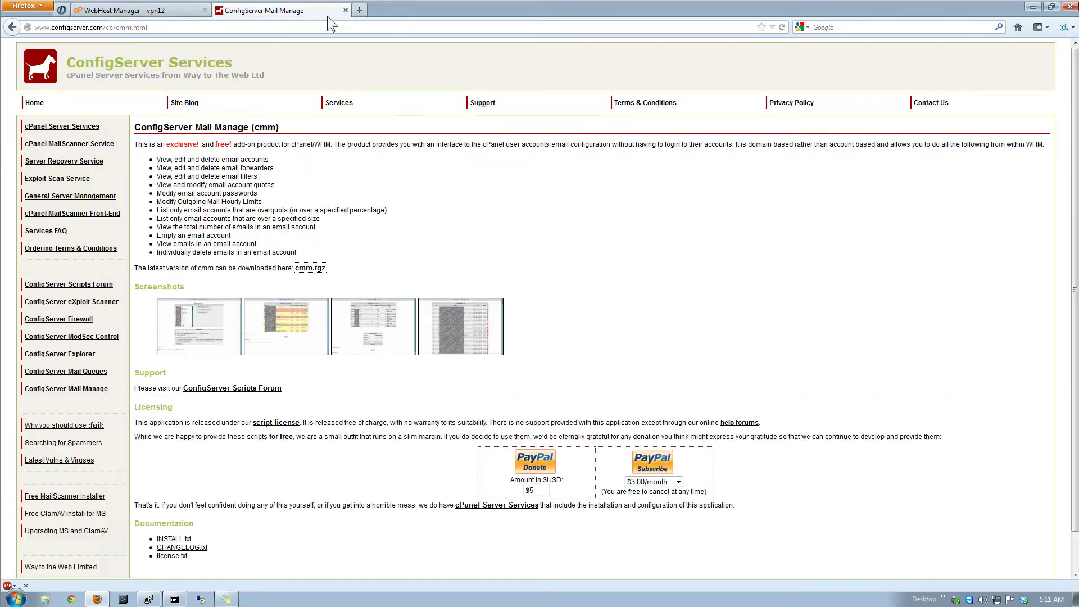
pyautogui.hotkey('alt', 'Left')
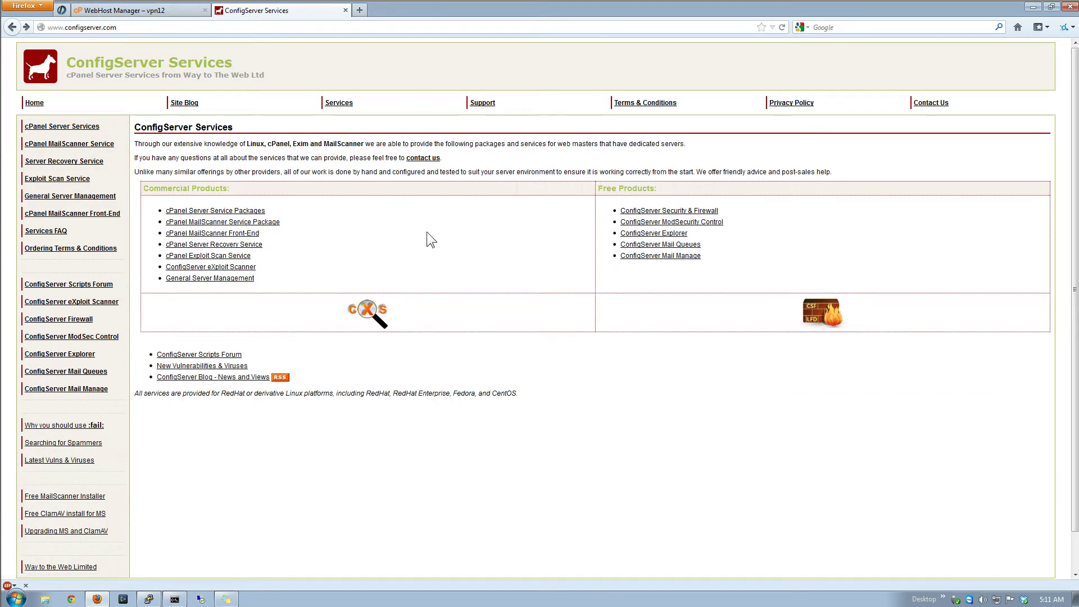